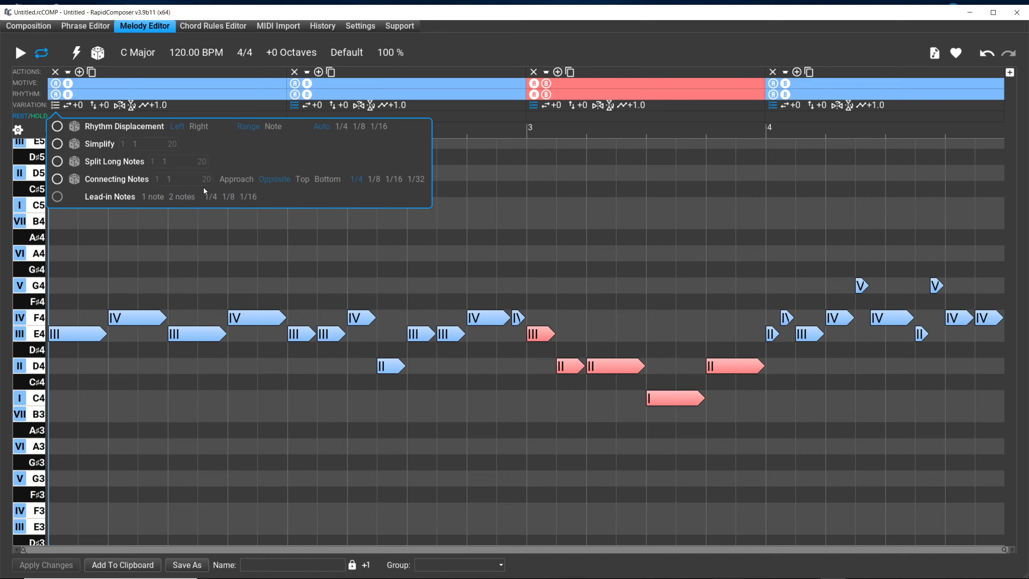
# Step: Enable the Connecting Notes variation for the first section with Approach placement and 1/8 note length
pyautogui.click(61, 179)
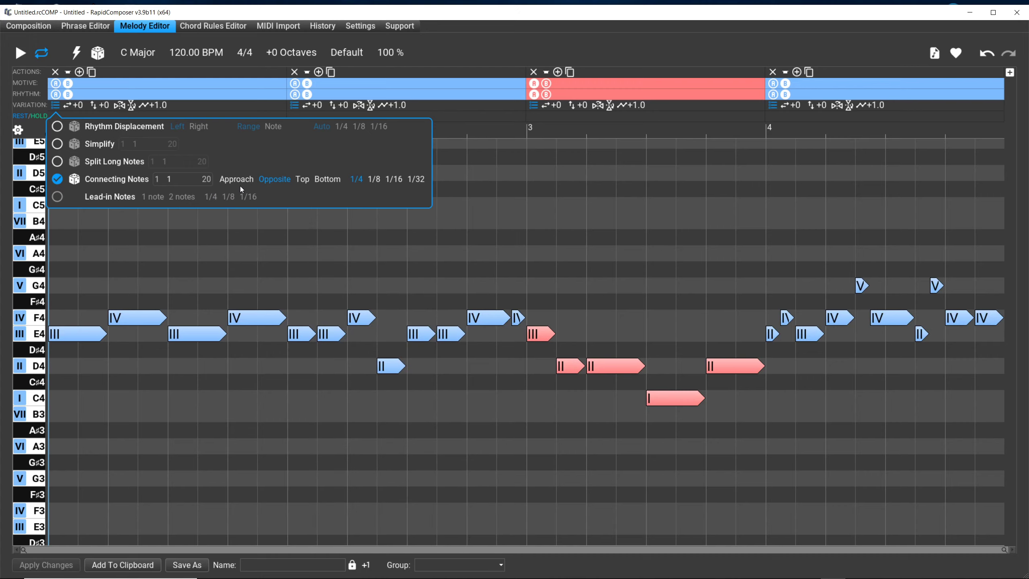
pyautogui.click(240, 182)
pyautogui.click(54, 178)
pyautogui.click(54, 178)
pyautogui.click(373, 180)
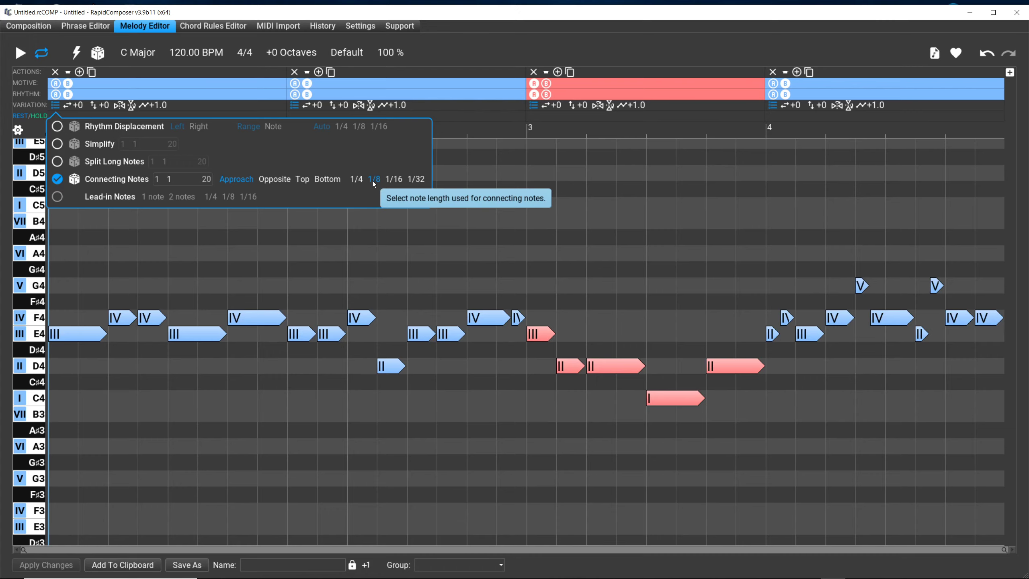
# Step: Turn Connecting Notes off and on repeatedly to compare the first section with and without it, leaving it enabled
pyautogui.click(62, 180)
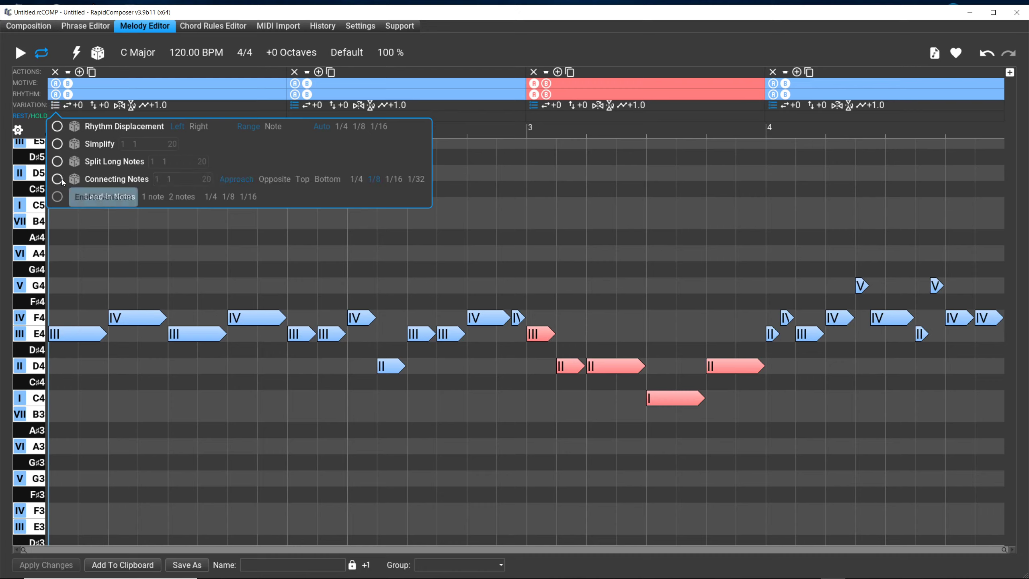
pyautogui.click(61, 179)
pyautogui.click(62, 179)
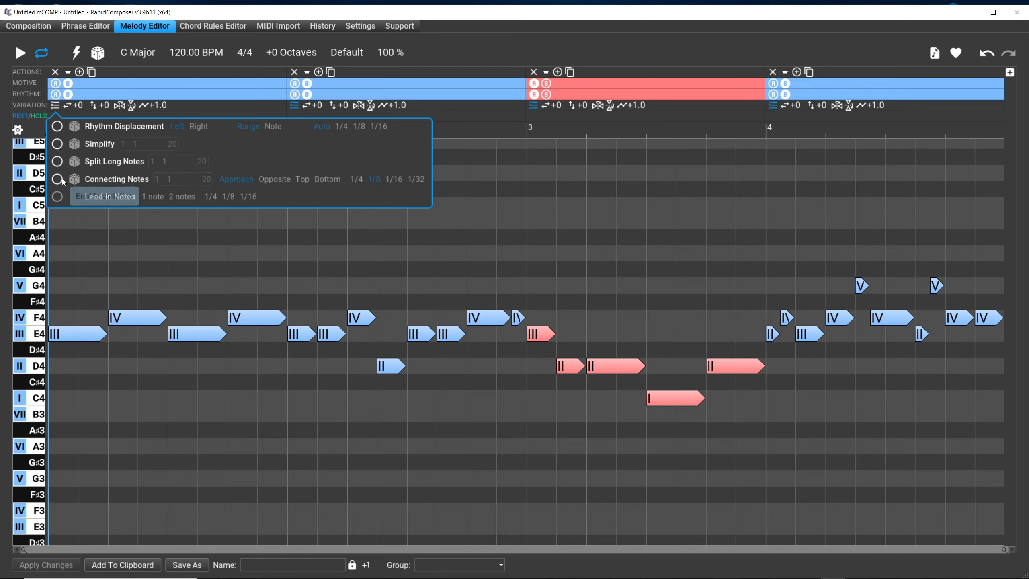
pyautogui.click(62, 179)
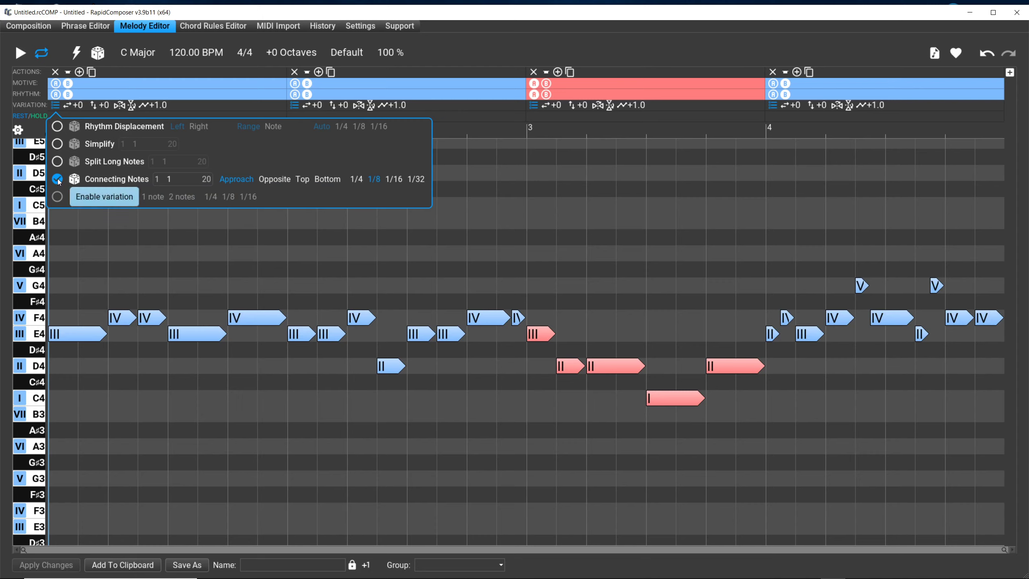
pyautogui.click(58, 179)
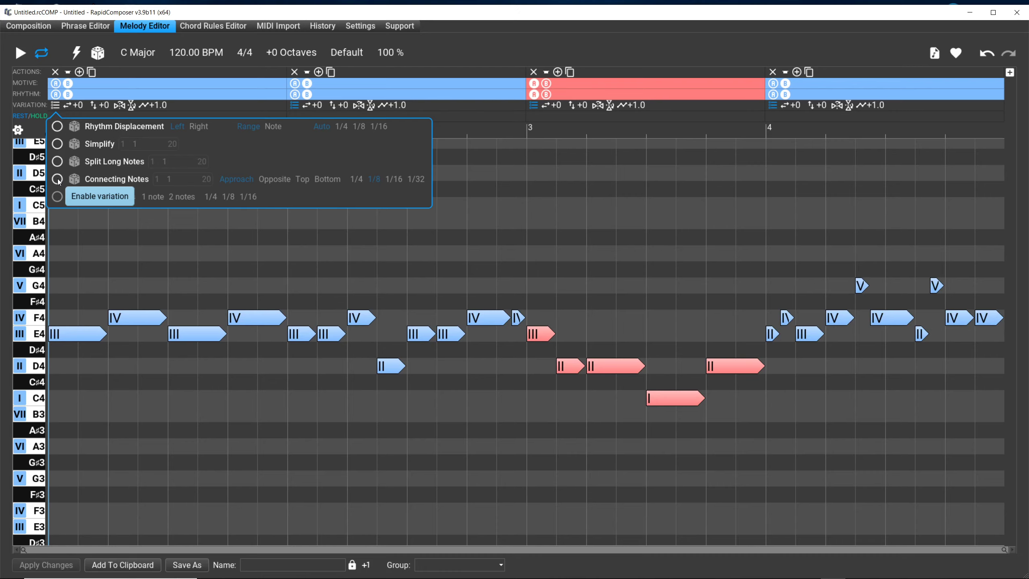
pyautogui.click(57, 179)
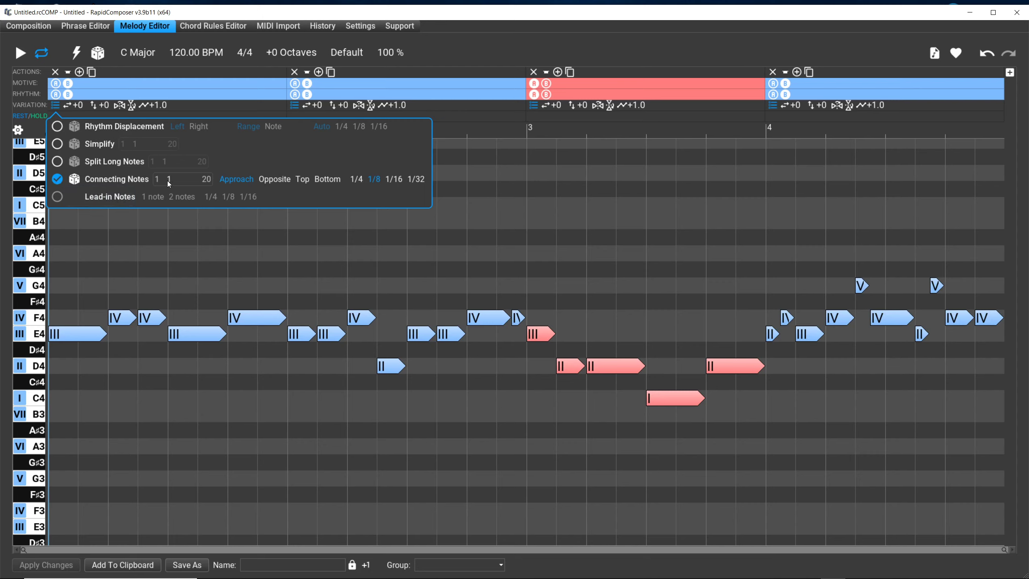
# Step: Try other numbers of connecting notes for the first section and return the number to 1
pyautogui.moveTo(167, 180)
pyautogui.mouseDown()
pyautogui.moveTo(178, 180)
pyautogui.moveTo(151, 186)
pyautogui.mouseUp()
pyautogui.moveTo(151, 188); pyautogui.dragTo(157, 186)
pyautogui.moveTo(157, 187); pyautogui.dragTo(159, 186)
pyautogui.moveTo(182, 185); pyautogui.dragTo(159, 188)
pyautogui.moveTo(180, 192); pyautogui.dragTo(160, 183)
pyautogui.moveTo(159, 182); pyautogui.dragTo(157, 181)
pyautogui.moveTo(161, 180)
pyautogui.mouseDown()
pyautogui.moveTo(140, 180)
pyautogui.moveTo(176, 181)
pyautogui.moveTo(145, 188)
pyautogui.mouseUp()
# Step: Set the connecting note length to 1/16 and compare the section with the variation off and on
pyautogui.click(392, 179)
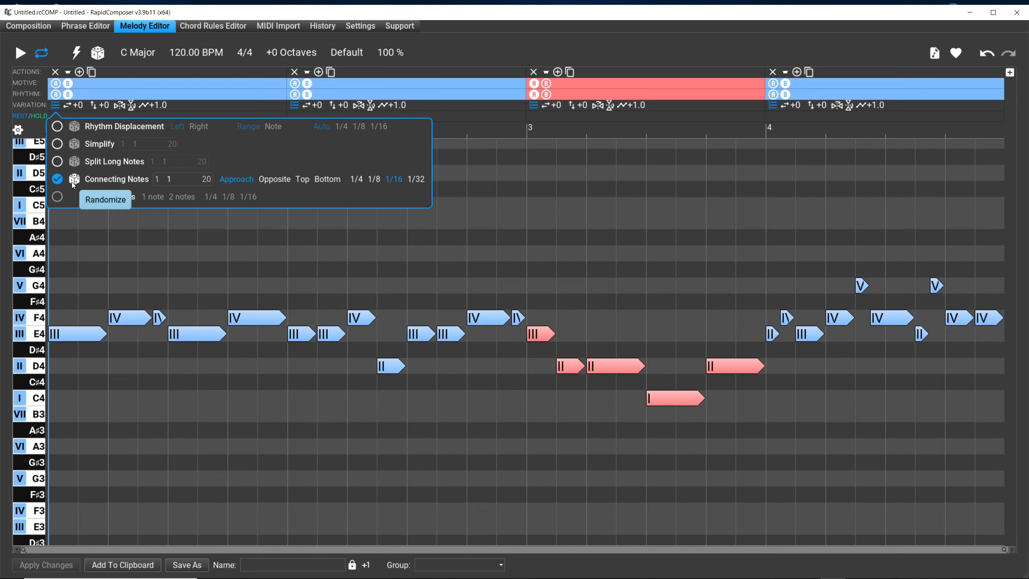
pyautogui.click(58, 179)
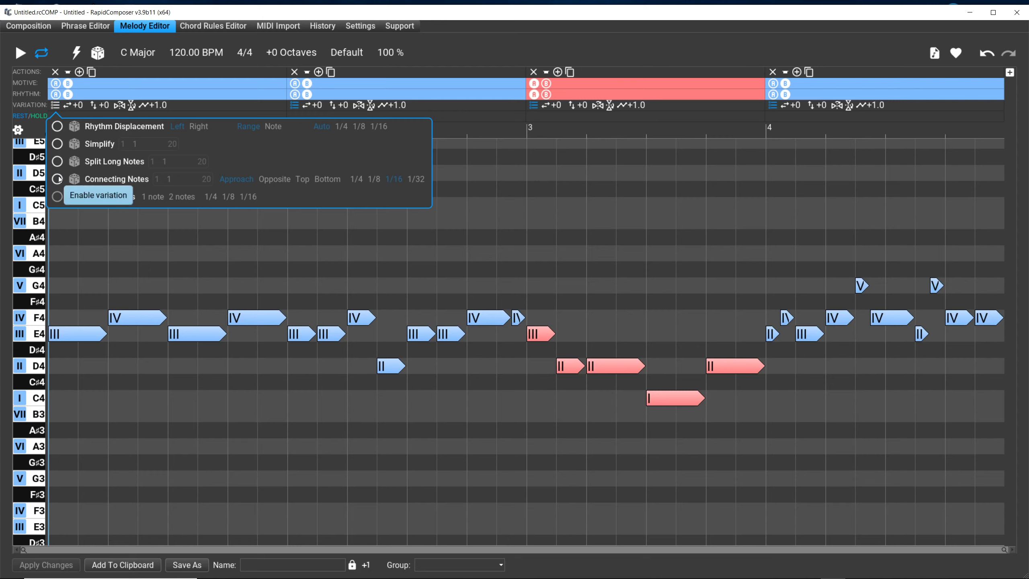
pyautogui.click(58, 179)
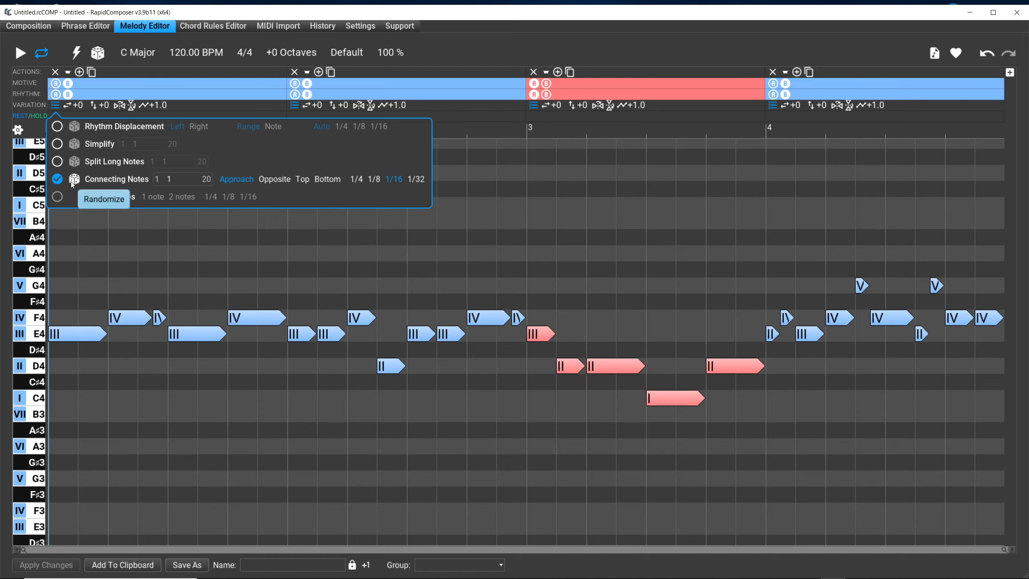
# Step: Set the number of connecting notes in the first section to 4 and preview the melody
pyautogui.click(171, 179)
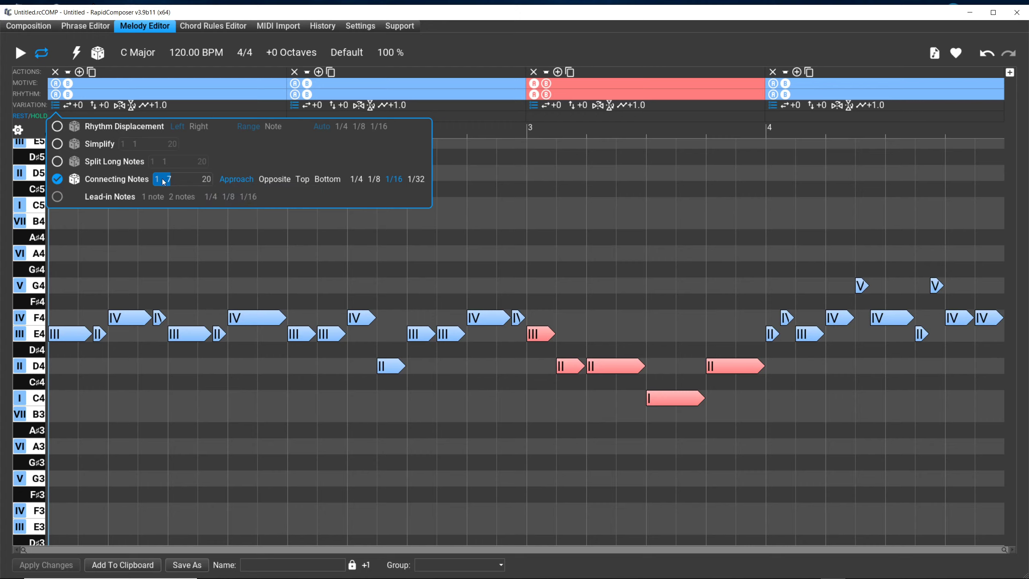
pyautogui.moveTo(164, 182)
pyautogui.mouseDown()
pyautogui.moveTo(150, 189)
pyautogui.moveTo(162, 192)
pyautogui.mouseUp()
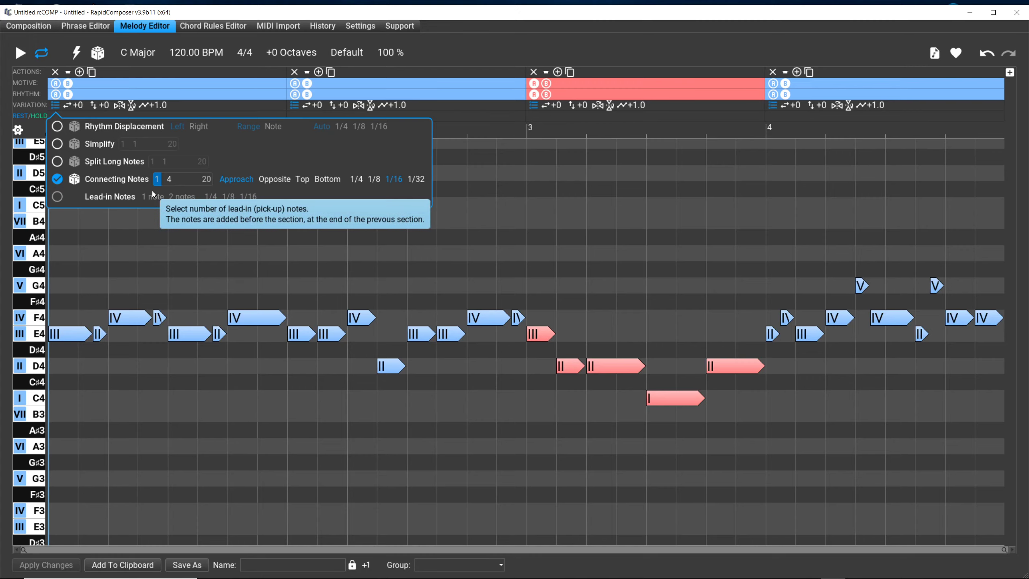
pyautogui.click(20, 54)
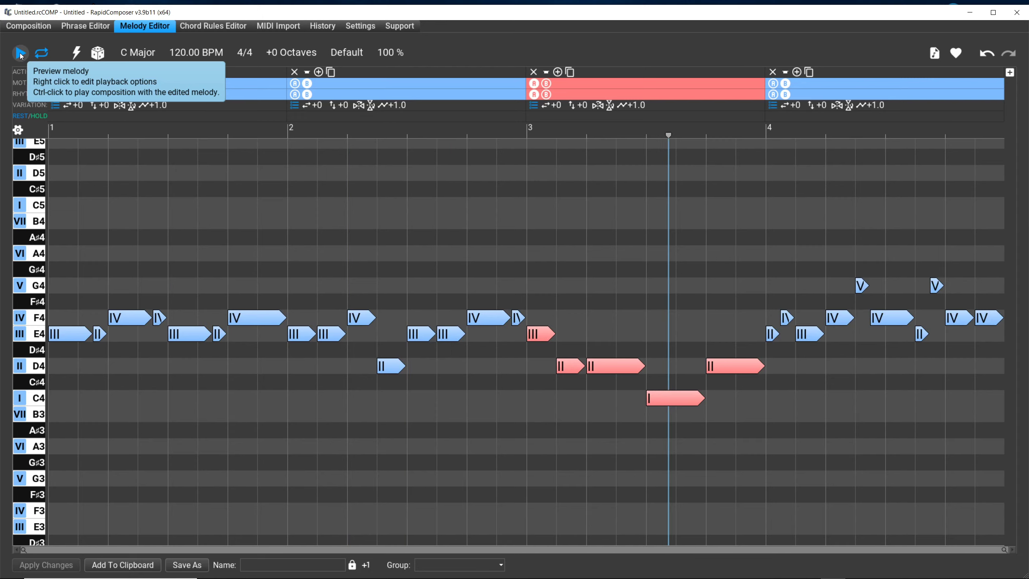
# Step: Try 2 connecting notes in the first section during playback, set the number to 3, and stop playback
pyautogui.click(56, 105)
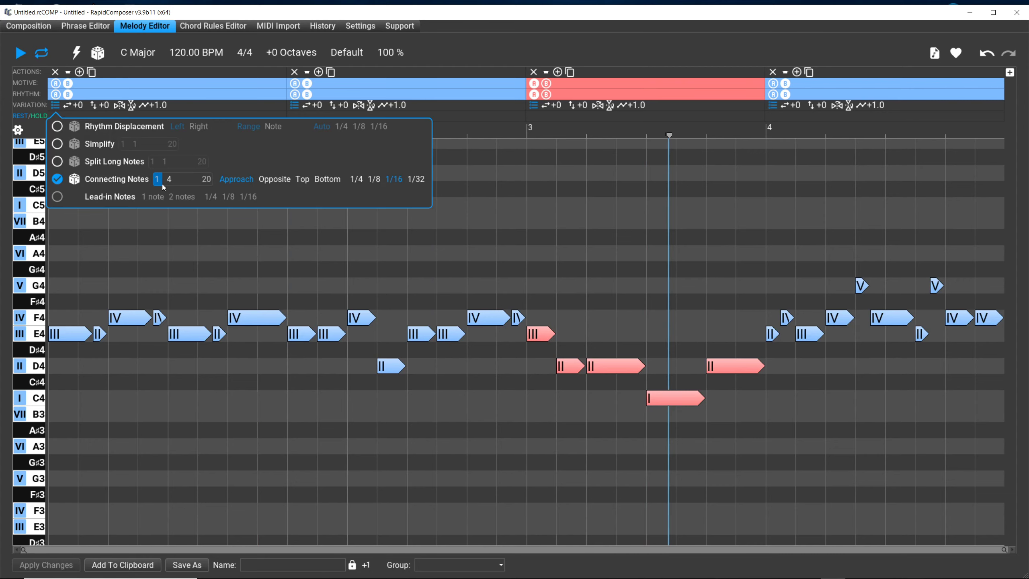
pyautogui.moveTo(162, 183); pyautogui.dragTo(157, 183)
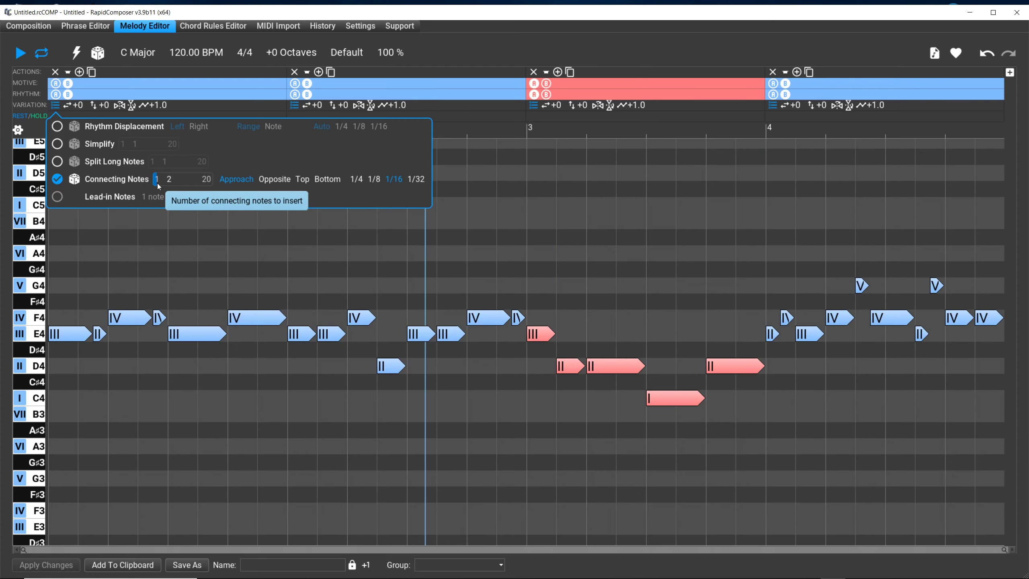
pyautogui.click(159, 183)
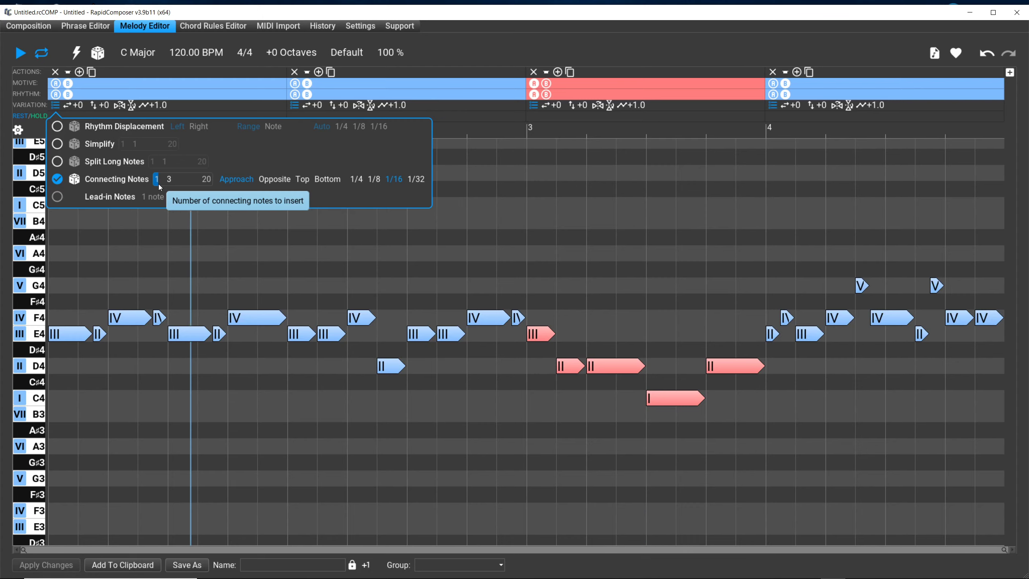
pyautogui.press('space')
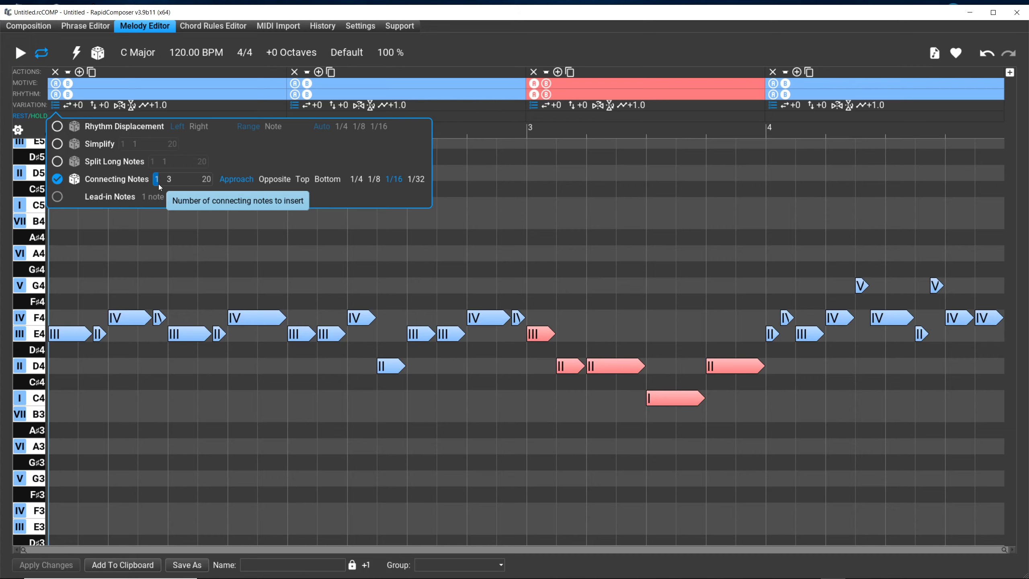
# Step: Compare 2 and 3 connecting notes in the first section while the melody plays, ending with 3
pyautogui.click(158, 183)
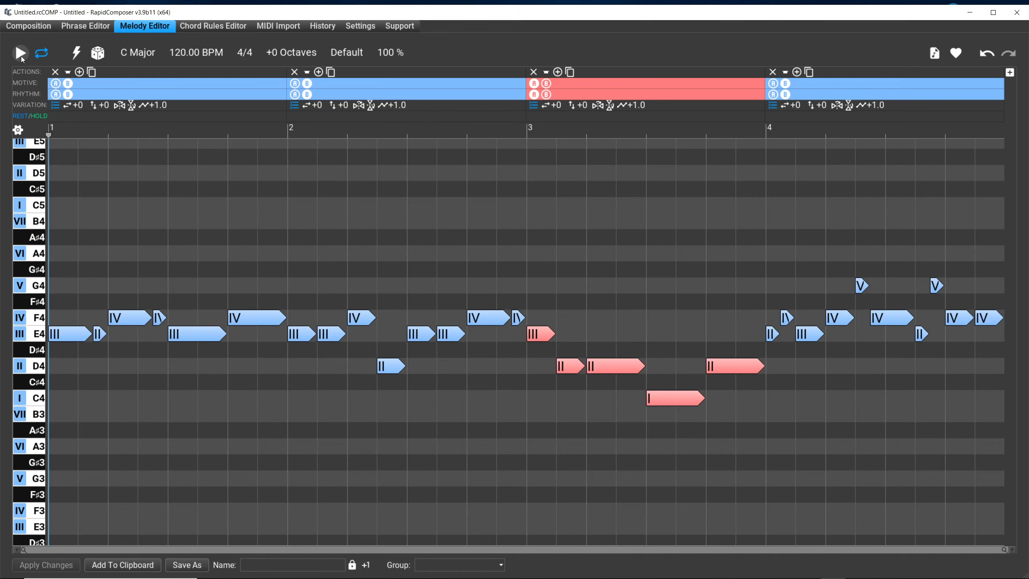
pyautogui.click(20, 53)
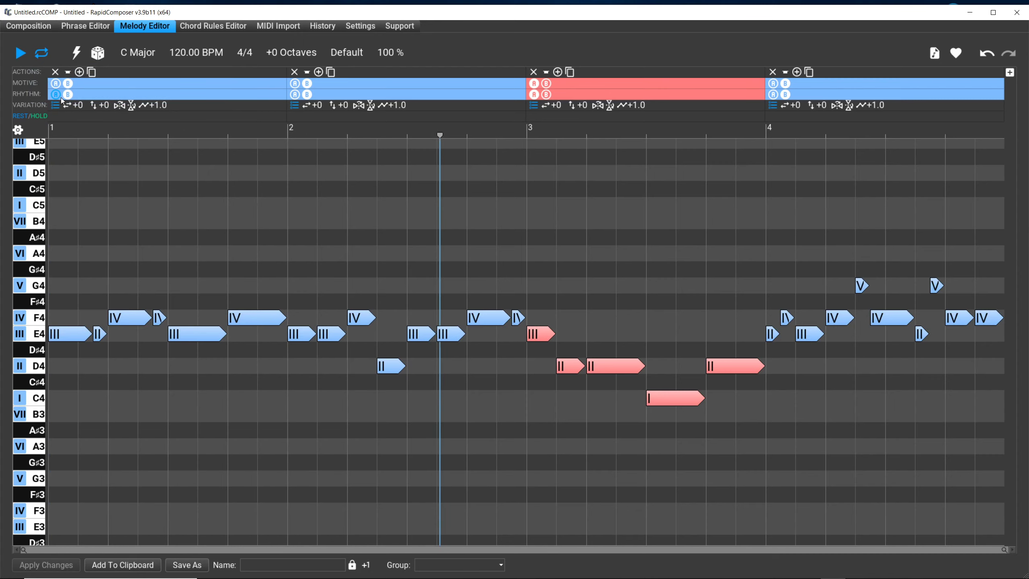
pyautogui.click(57, 106)
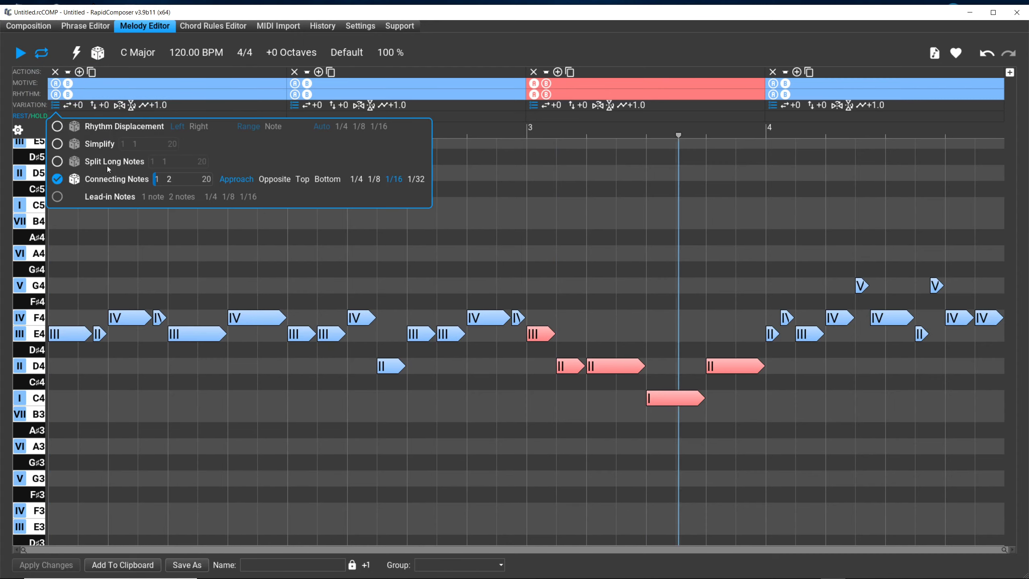
pyautogui.click(159, 182)
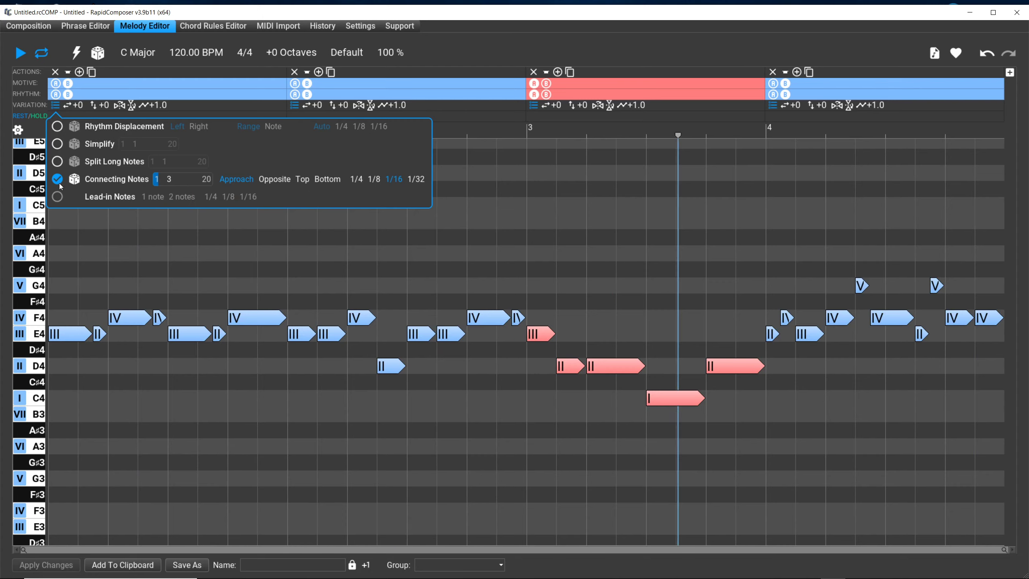
pyautogui.click(156, 183)
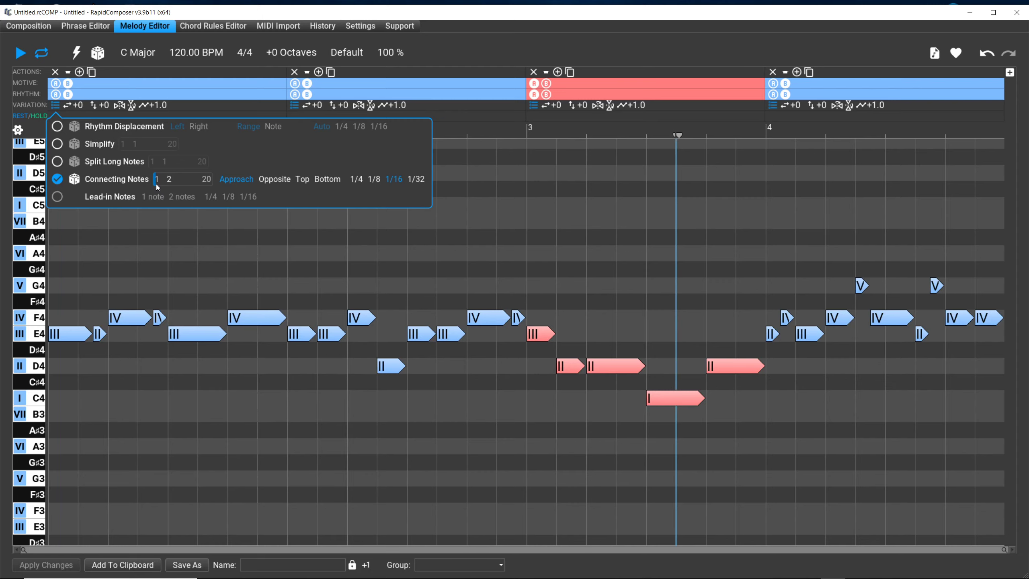
pyautogui.moveTo(157, 185); pyautogui.dragTo(159, 184)
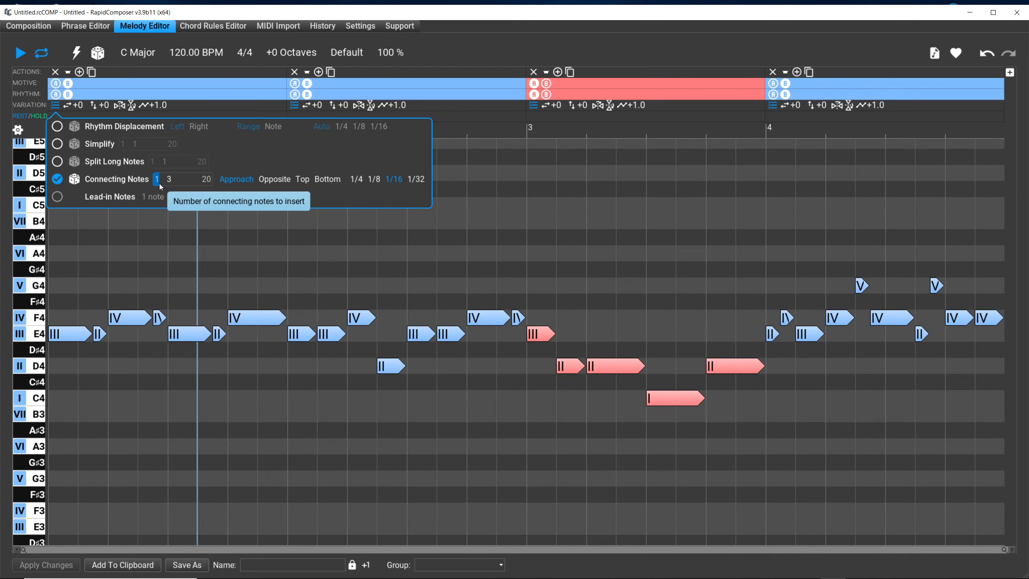
# Step: Disable the first section's Connecting Notes variation during playback and stop the melody
pyautogui.click(57, 179)
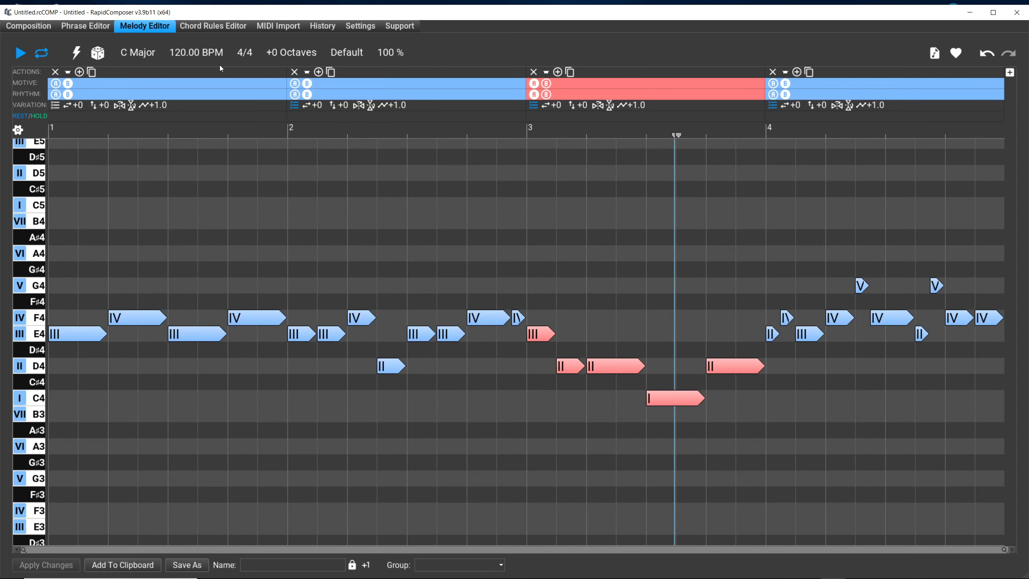
pyautogui.press('space')
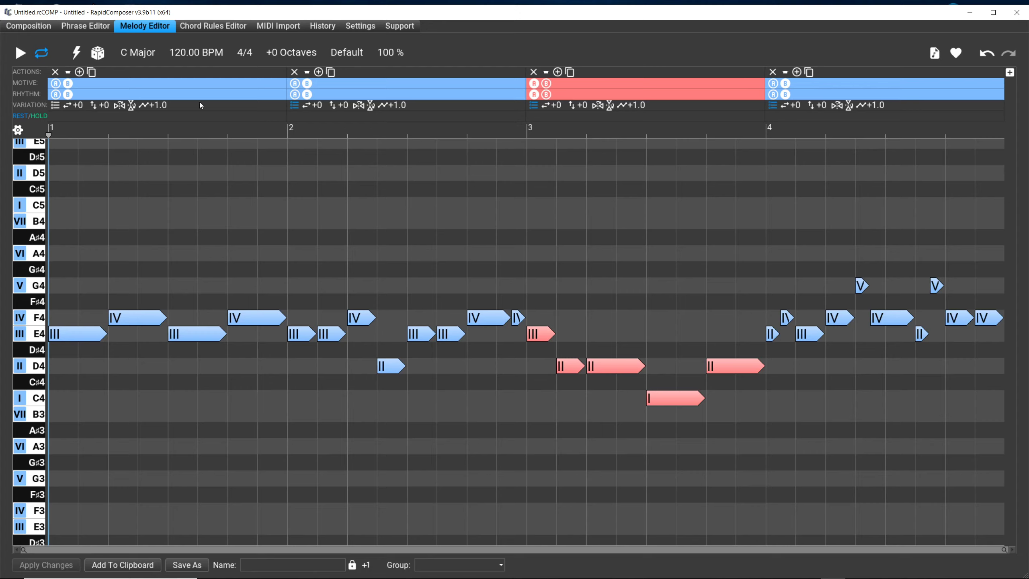
# Step: Re-enable Connecting Notes for the first section with 1/32 note length and preview the melody
pyautogui.click(55, 106)
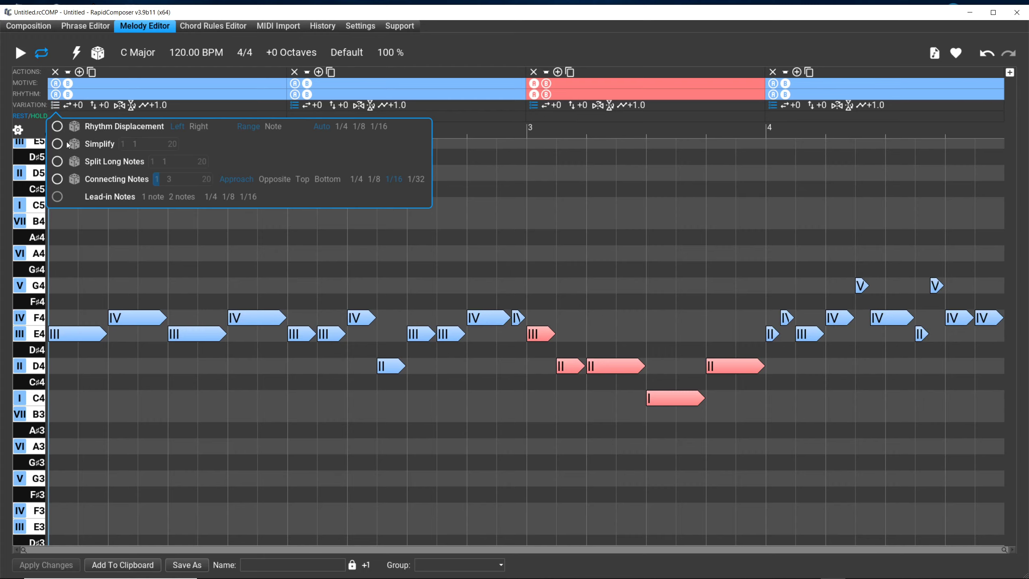
pyautogui.click(57, 180)
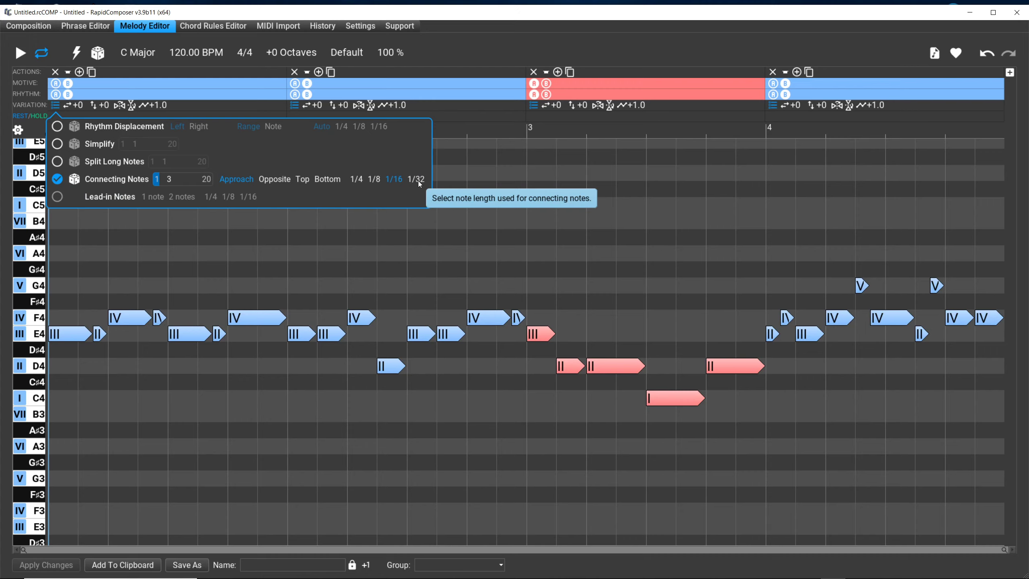
pyautogui.click(419, 183)
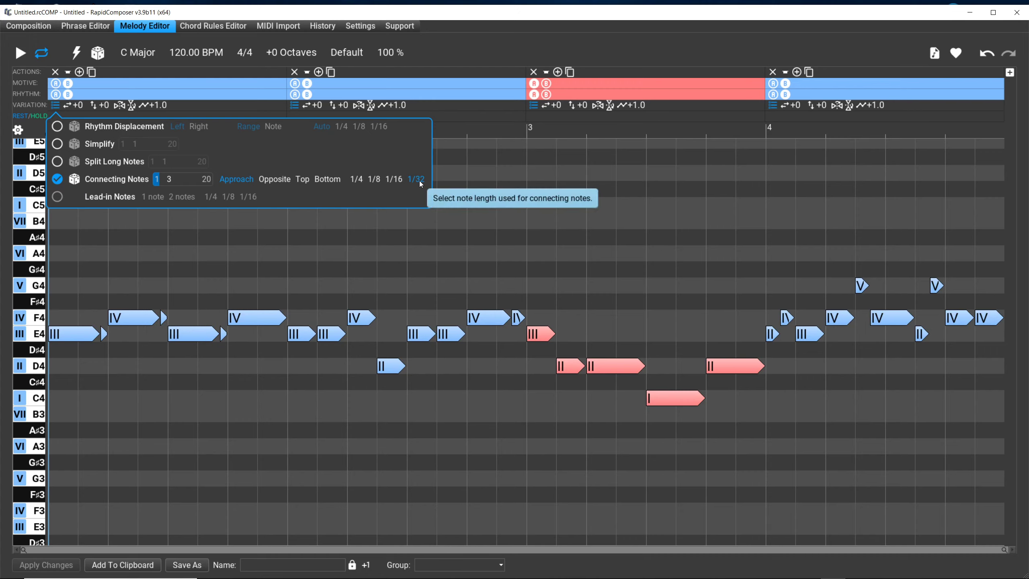
pyautogui.click(459, 124)
pyautogui.click(20, 52)
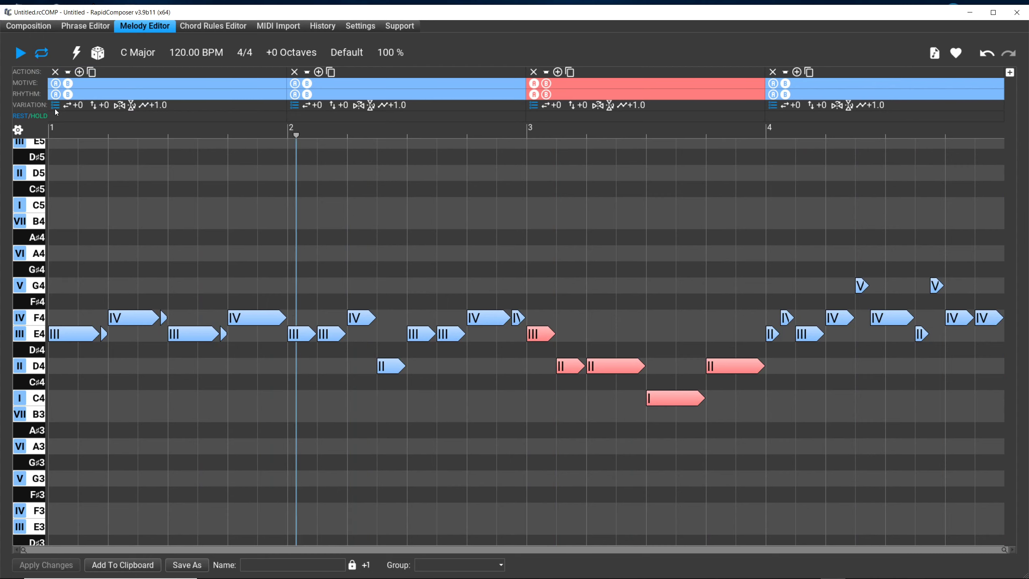
# Step: Set the first section's connecting notes to Top placement with 1/16 length, comparing the result with Approach placement
pyautogui.click(55, 112)
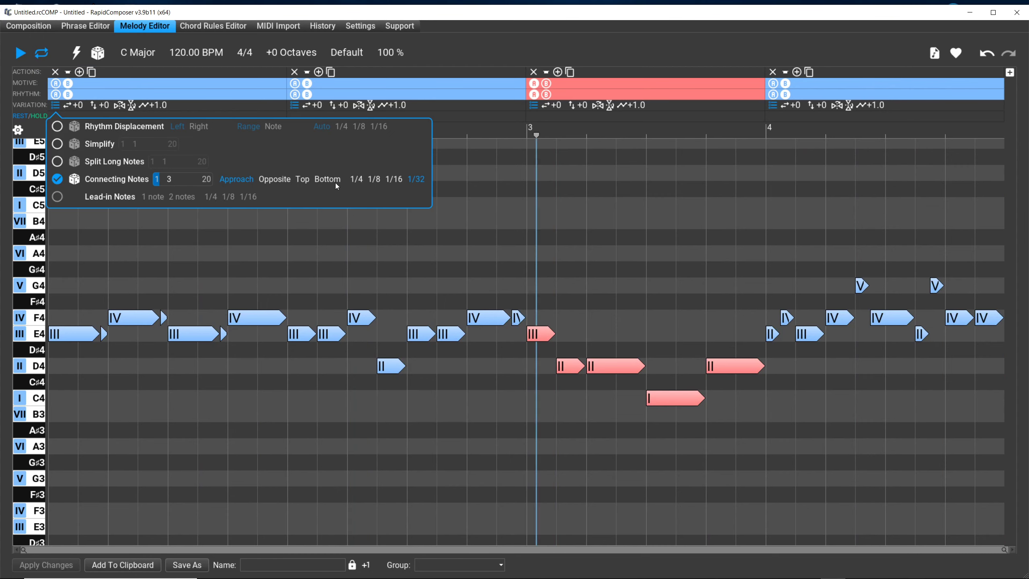
pyautogui.click(357, 180)
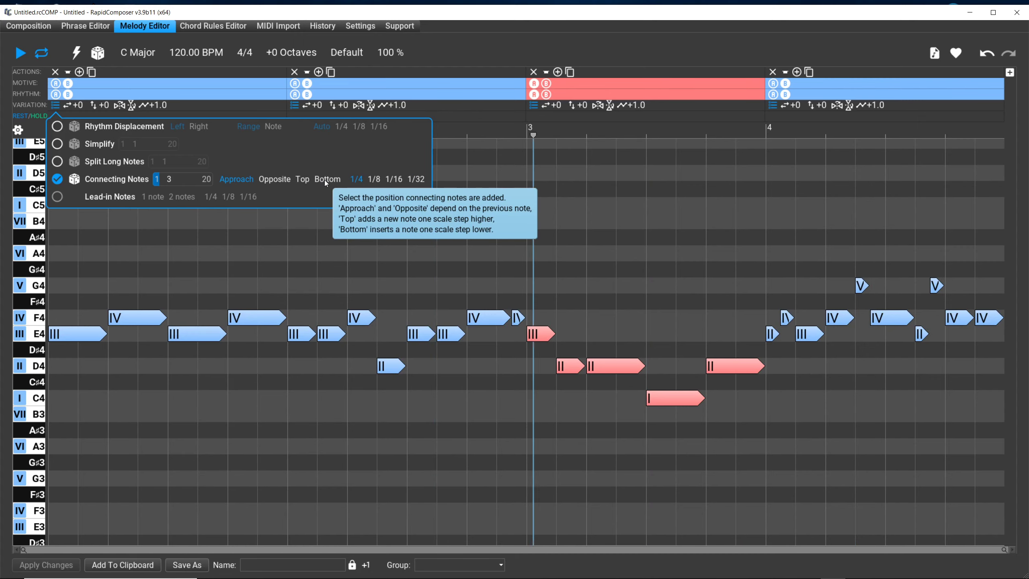
pyautogui.click(307, 182)
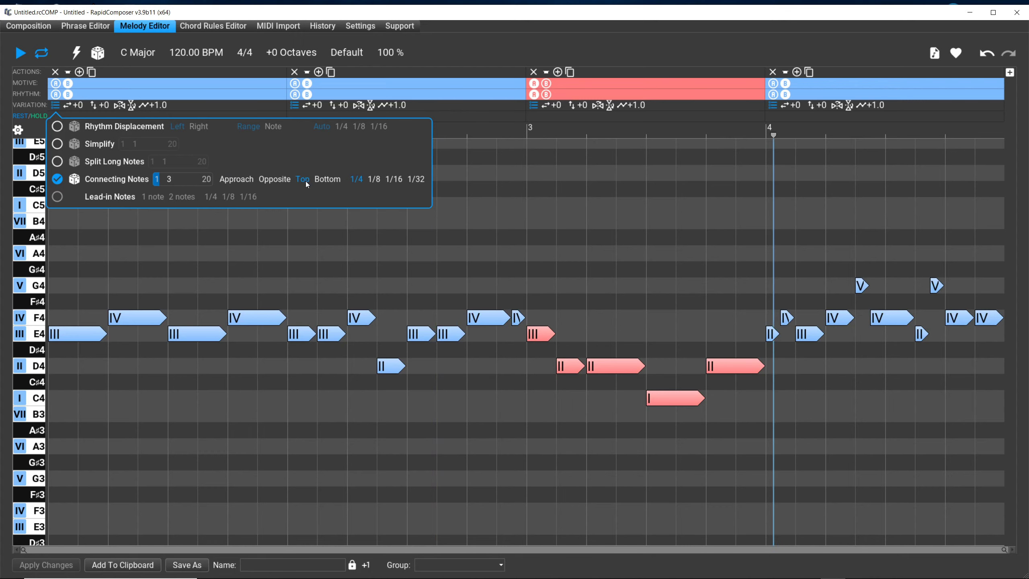
pyautogui.click(394, 179)
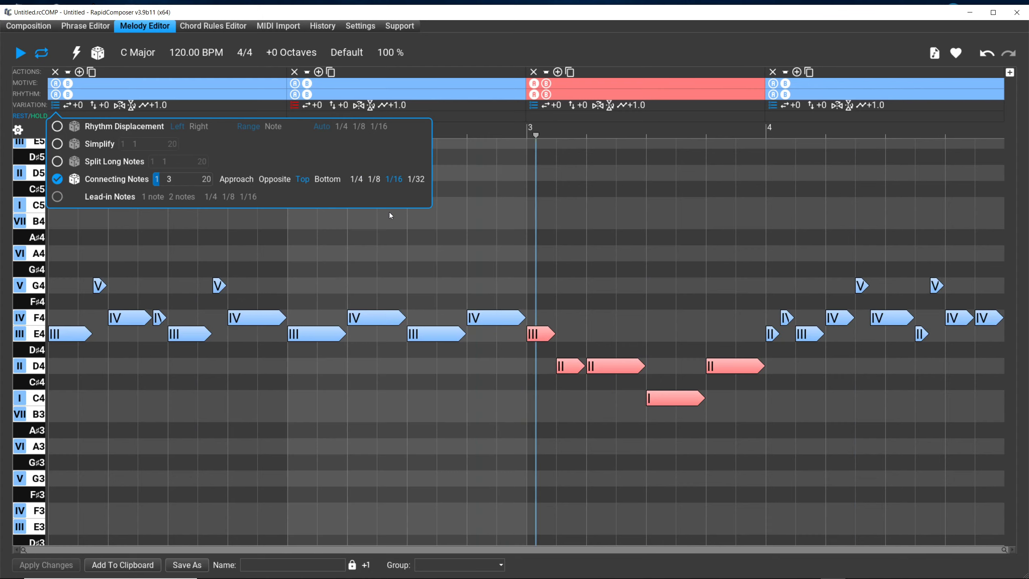
pyautogui.click(241, 180)
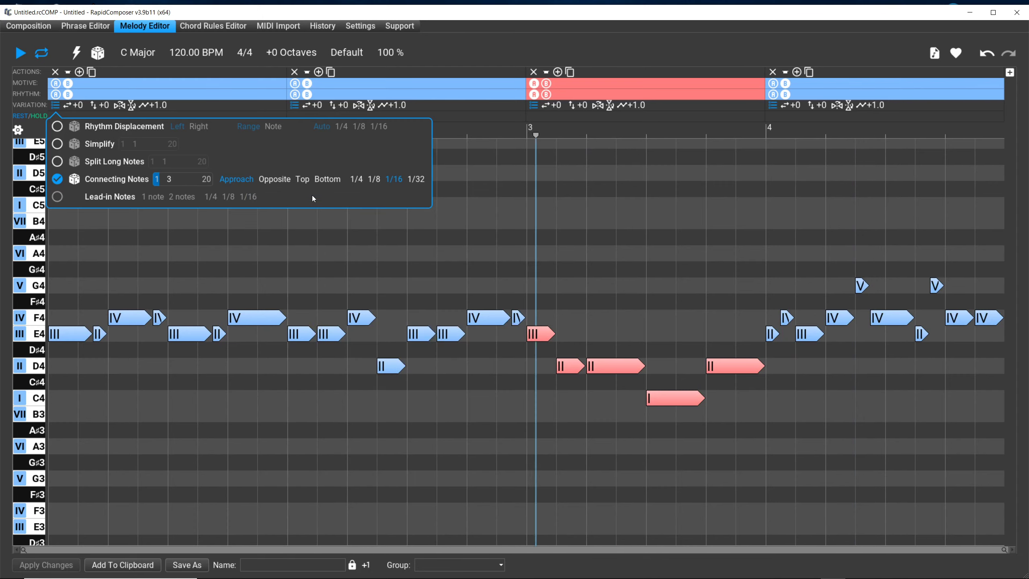
pyautogui.click(302, 179)
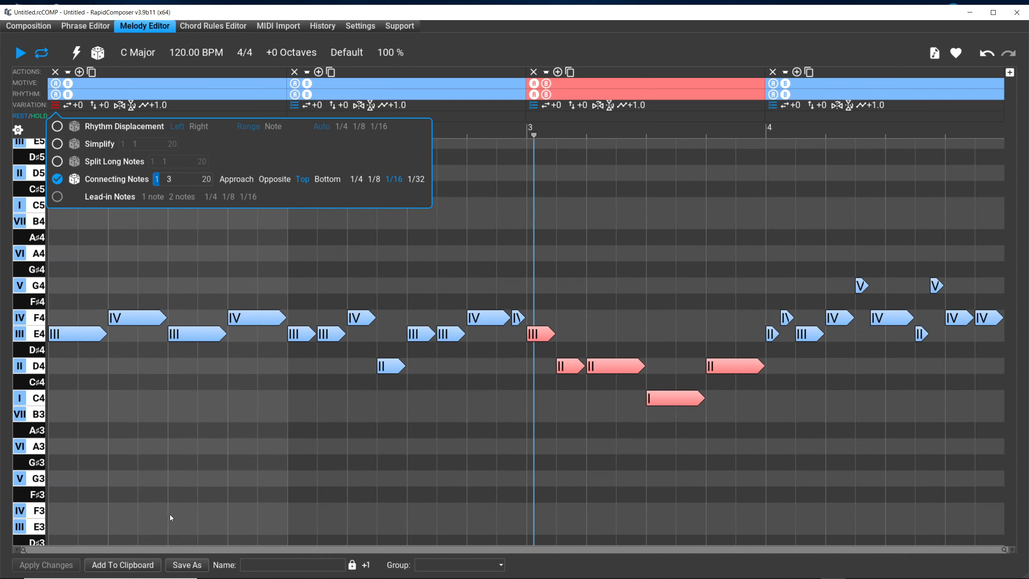
# Step: Compare 2 and 1 connecting notes with Top placement in the first section while the melody plays, ending with 1
pyautogui.click(156, 182)
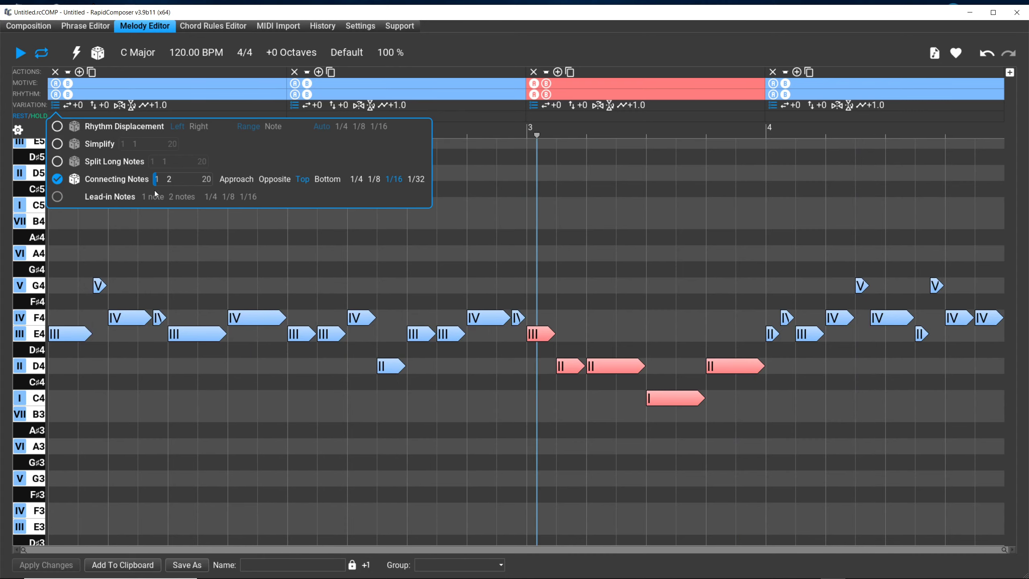
pyautogui.moveTo(158, 185); pyautogui.dragTo(148, 182)
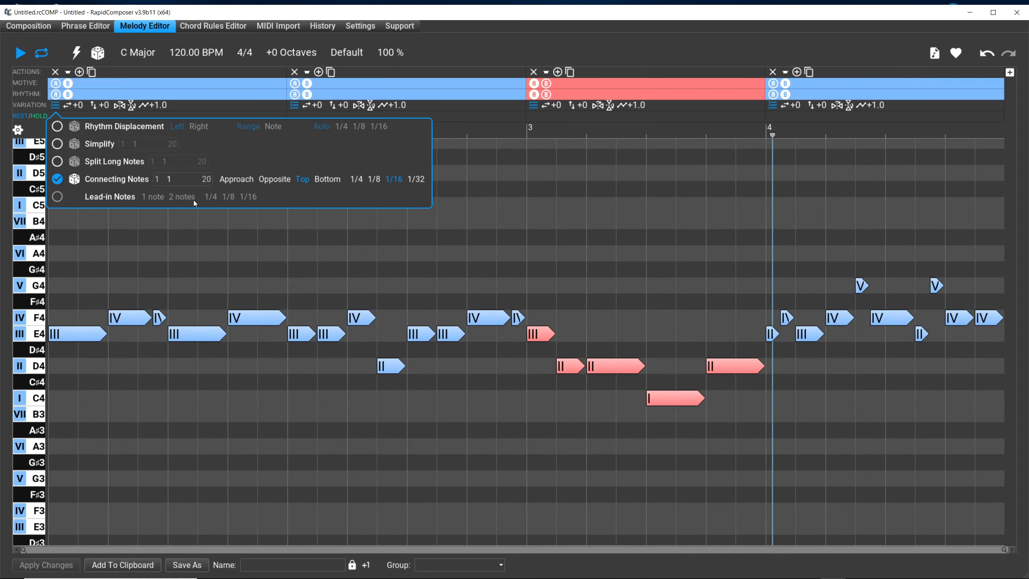
pyautogui.click(157, 178)
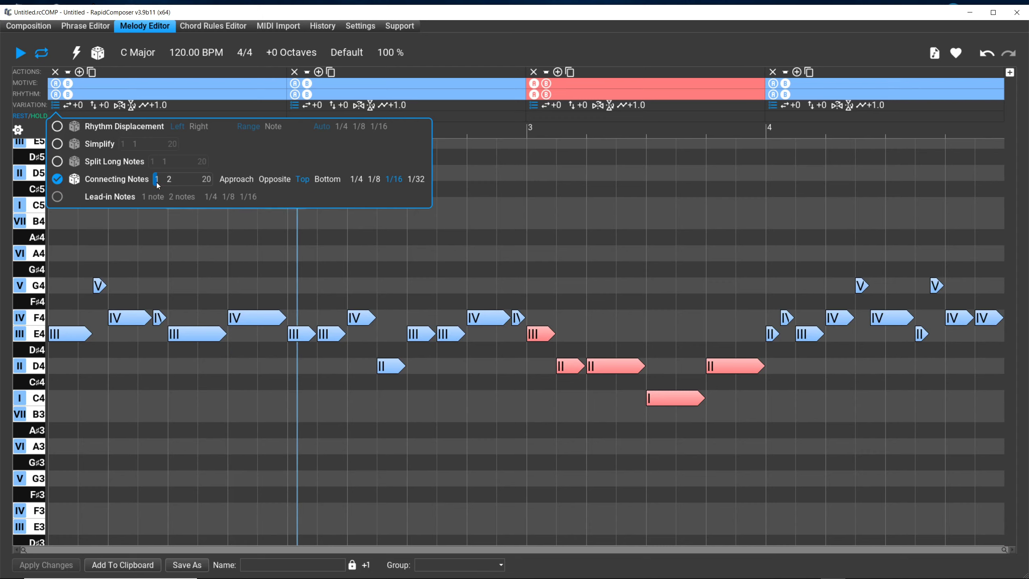
pyautogui.moveTo(156, 182); pyautogui.dragTo(150, 182)
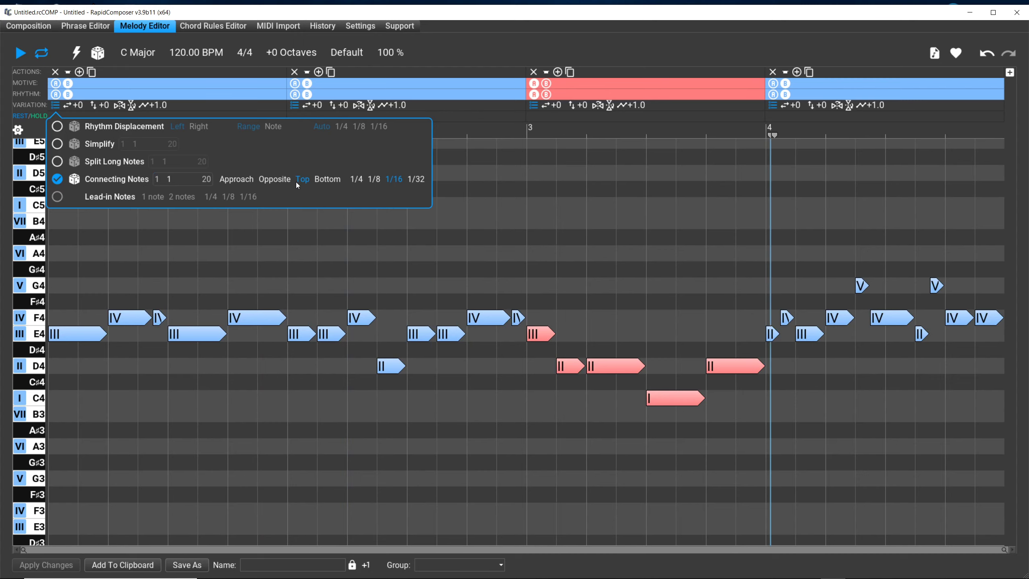
# Step: Set the first section's connecting notes to Bottom placement with a count of 2, and stop the melody
pyautogui.click(318, 181)
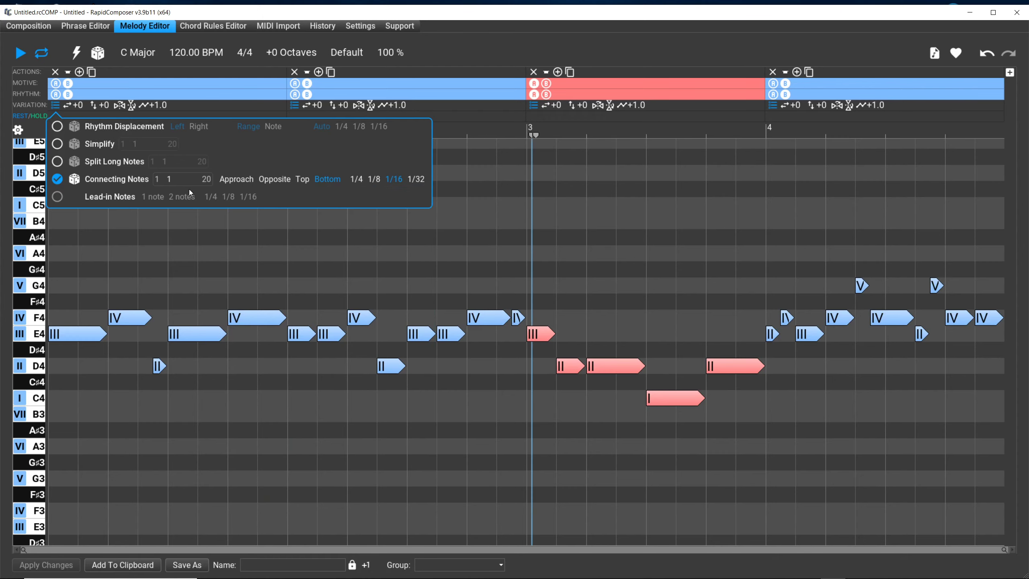
pyautogui.moveTo(154, 183); pyautogui.dragTo(157, 184)
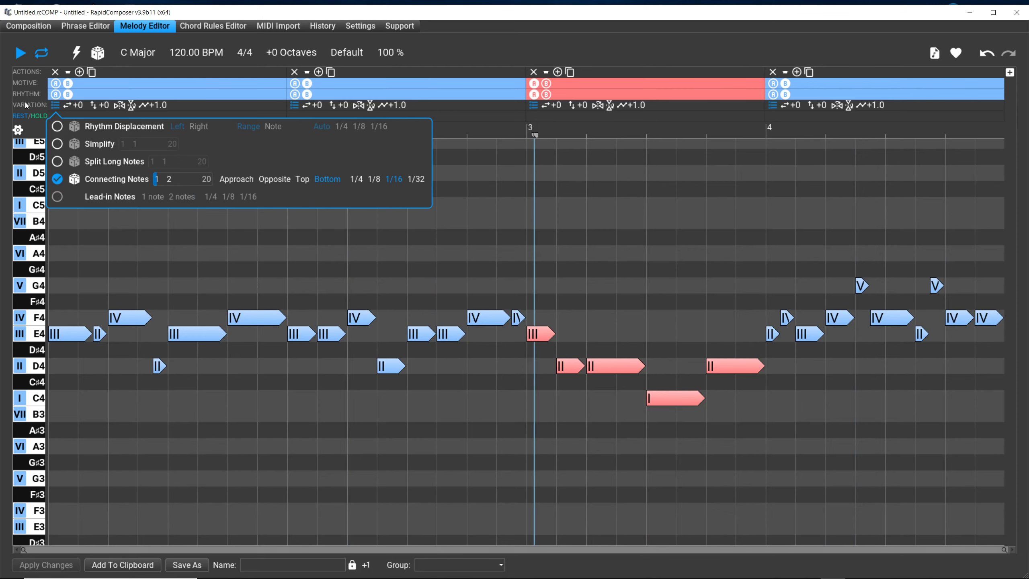
pyautogui.press('space')
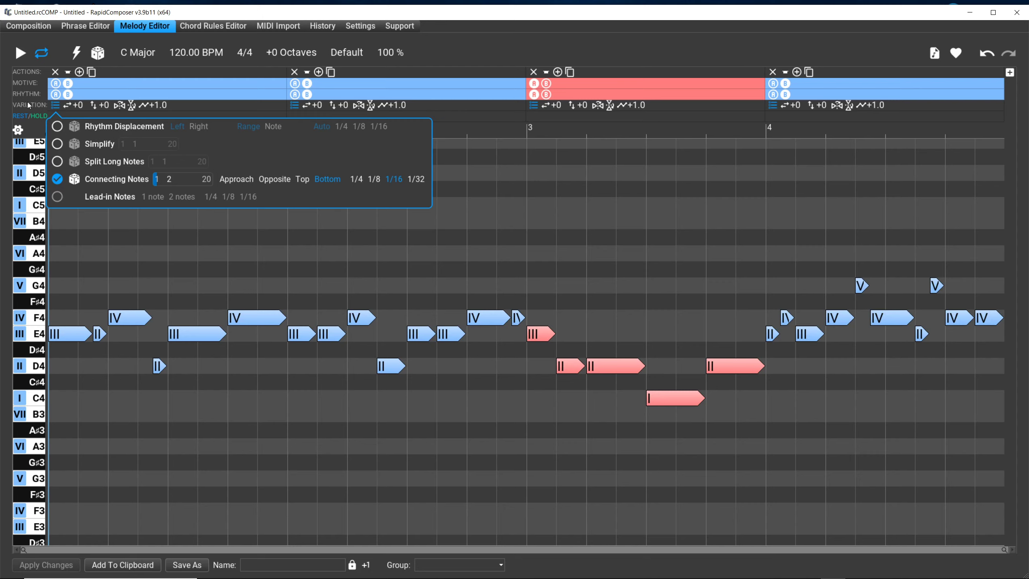
# Step: Compare Top and Bottom placement for the first section's 2 connecting notes, ending with Top
pyautogui.click(303, 177)
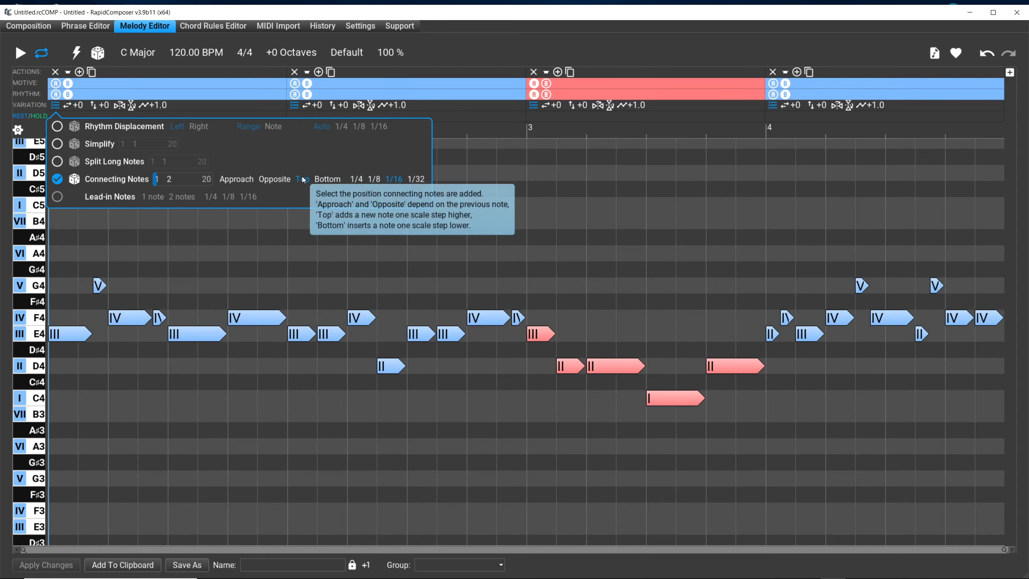
pyautogui.click(315, 179)
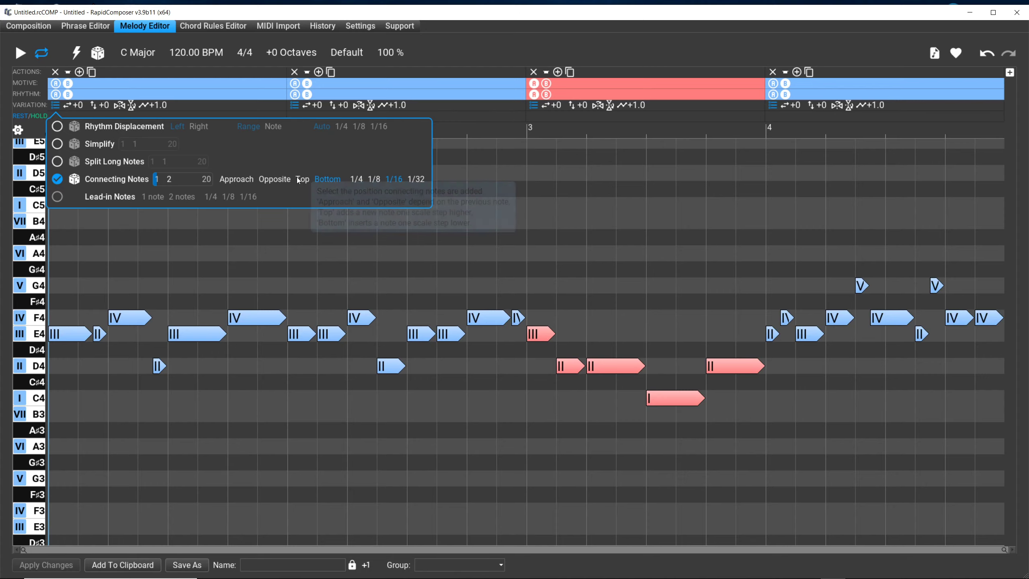
pyautogui.click(299, 180)
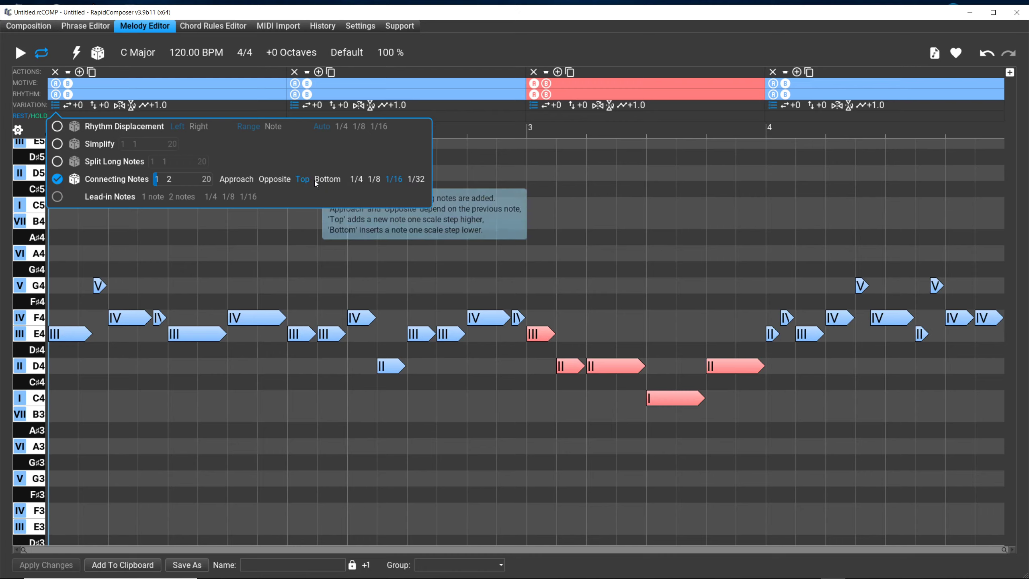
pyautogui.click(315, 181)
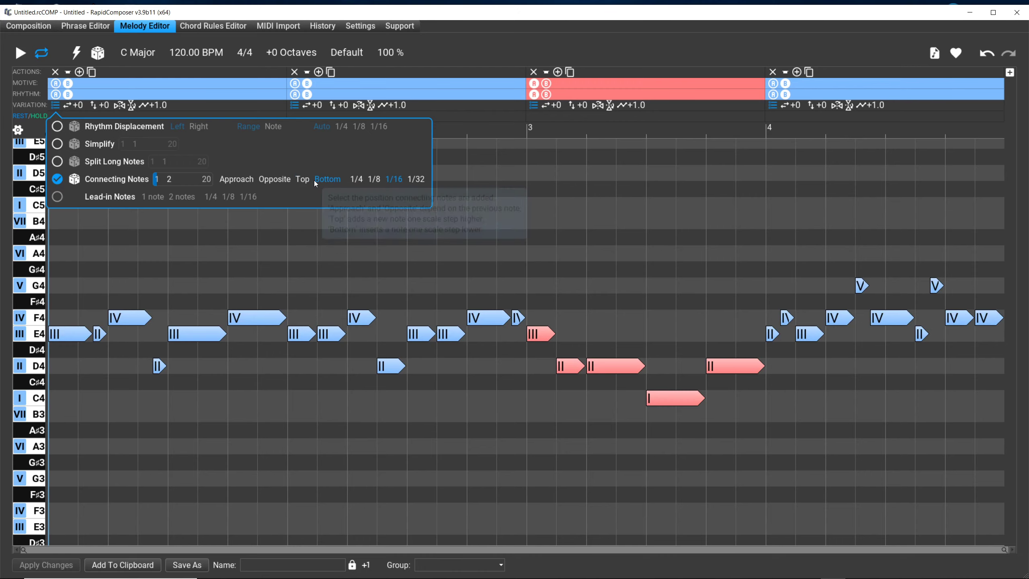
pyautogui.click(300, 179)
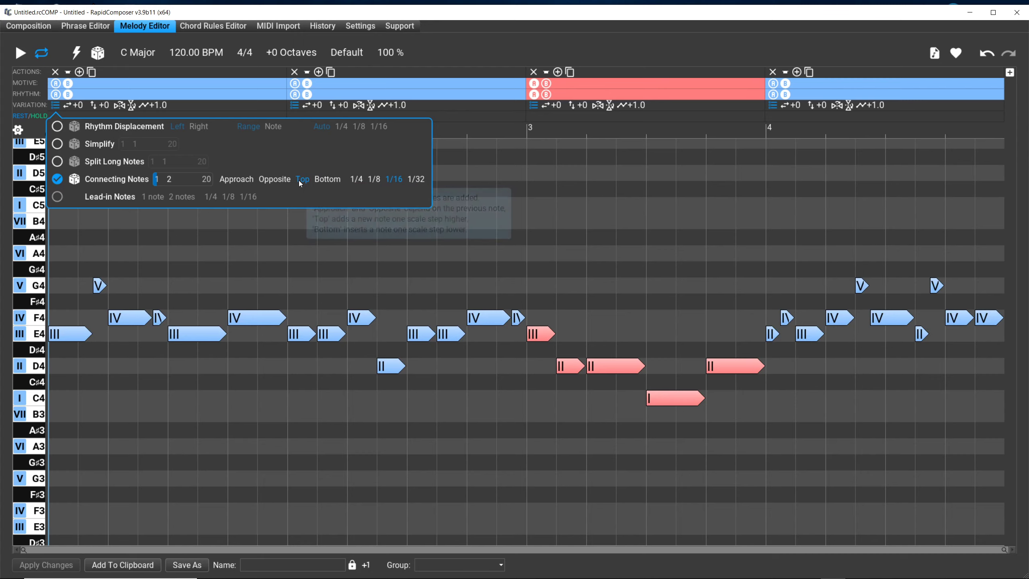
pyautogui.click(328, 180)
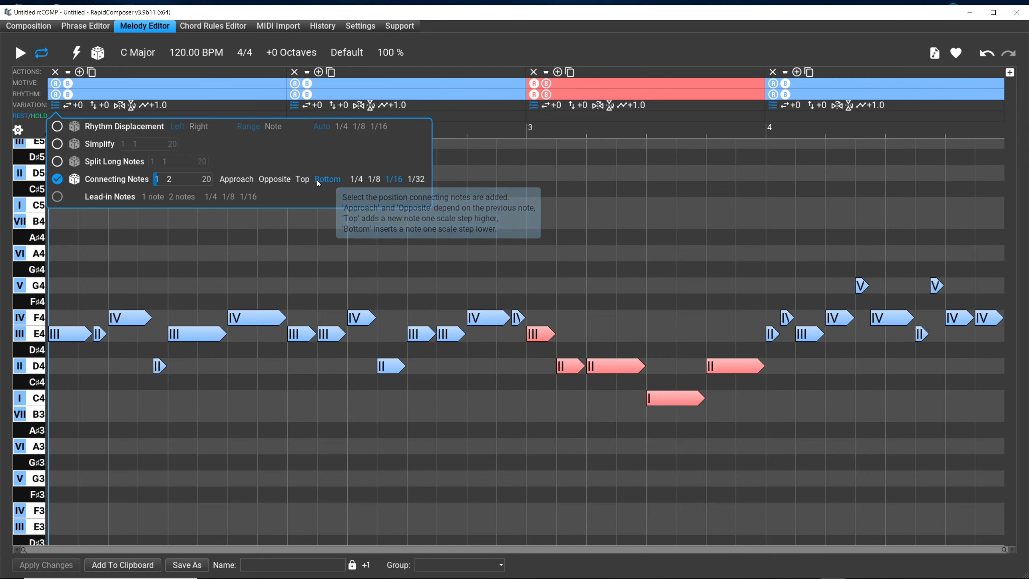
pyautogui.click(300, 180)
pyautogui.click(324, 180)
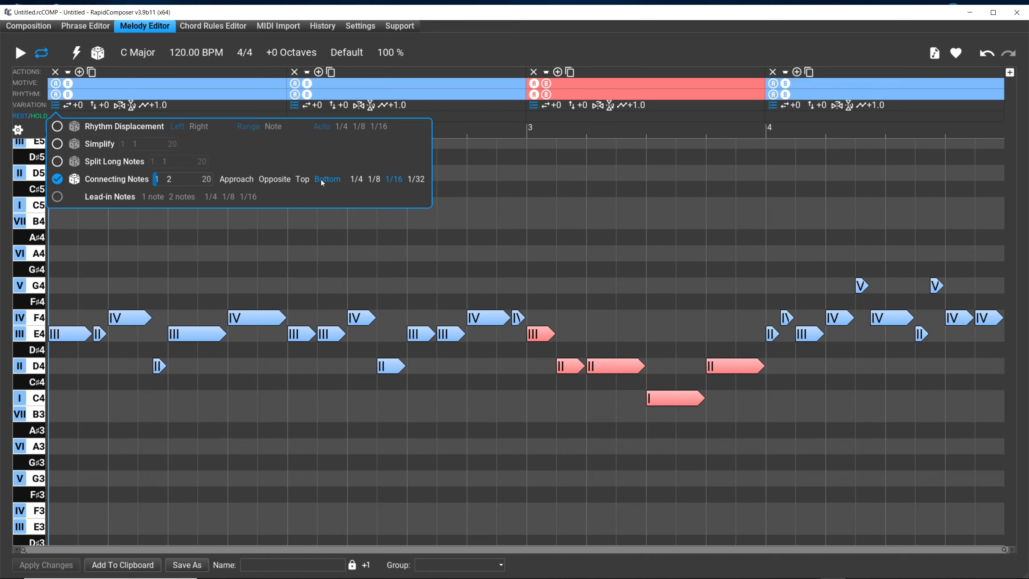
pyautogui.click(300, 179)
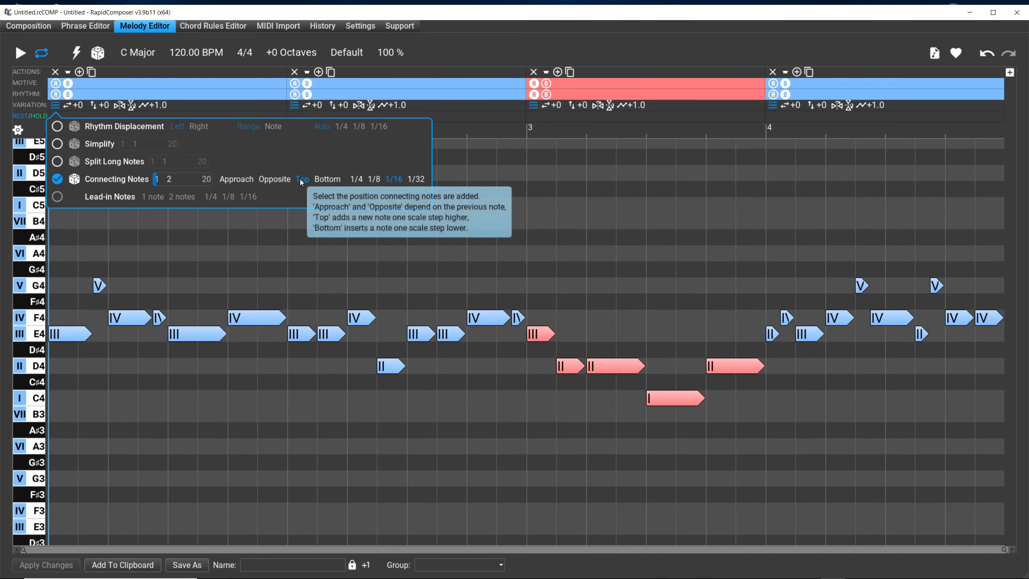
pyautogui.click(320, 180)
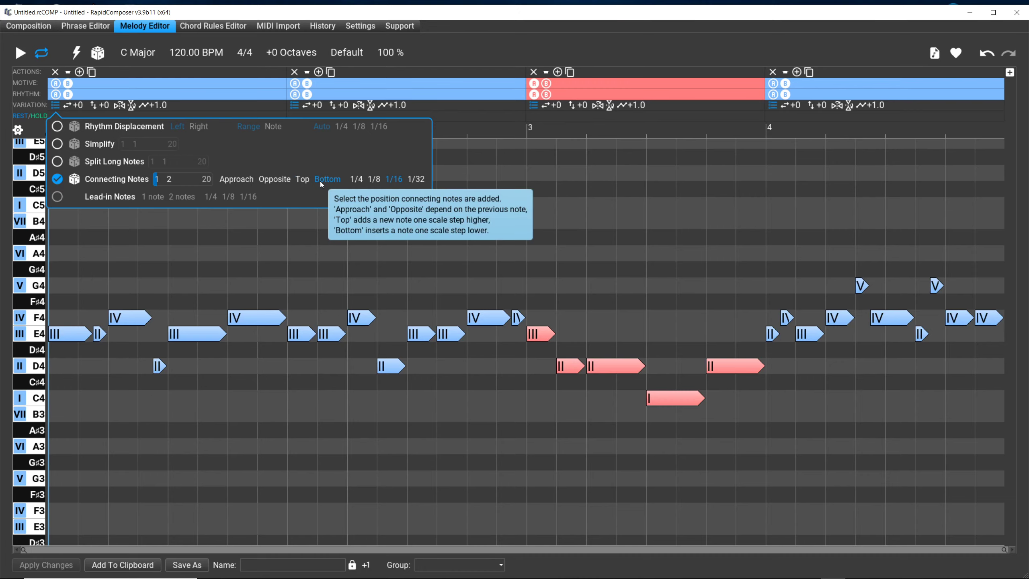
pyautogui.click(303, 179)
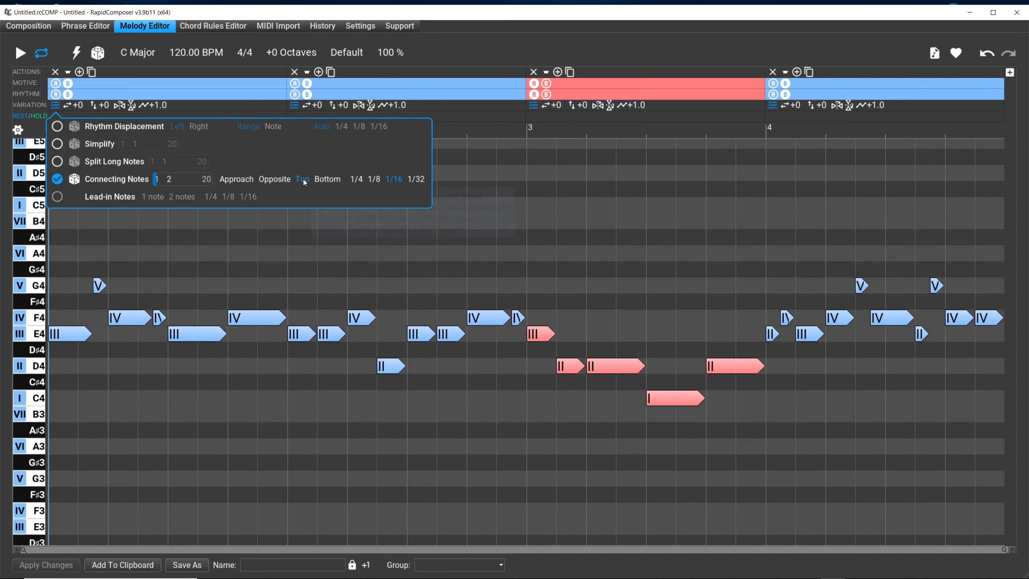
# Step: Try 1/32 length with Bottom placement for the first section's connecting notes, ending with 3 notes at 1/16 length
pyautogui.click(414, 179)
pyautogui.click(329, 180)
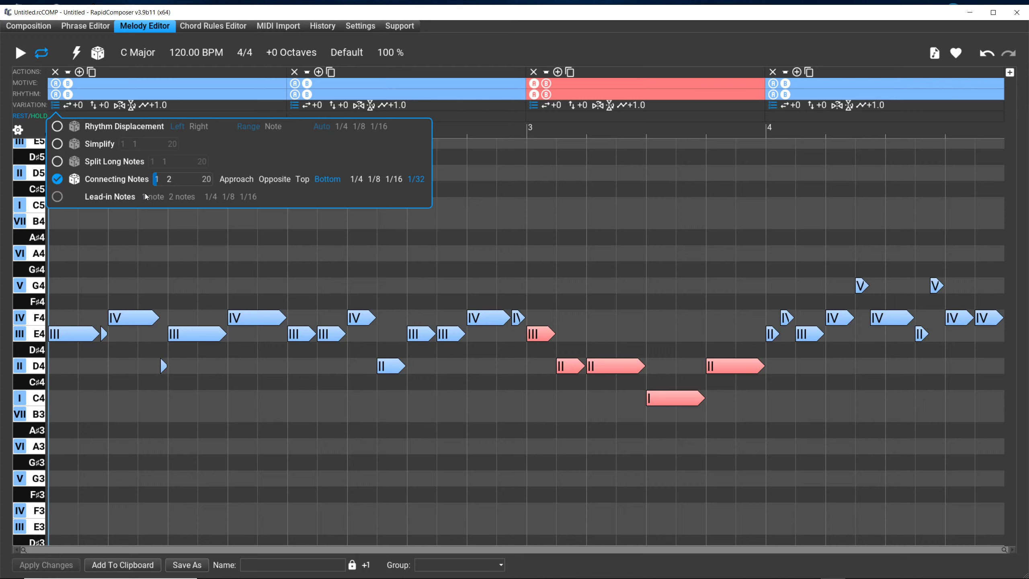
pyautogui.click(394, 179)
pyautogui.moveTo(156, 180); pyautogui.dragTo(160, 180)
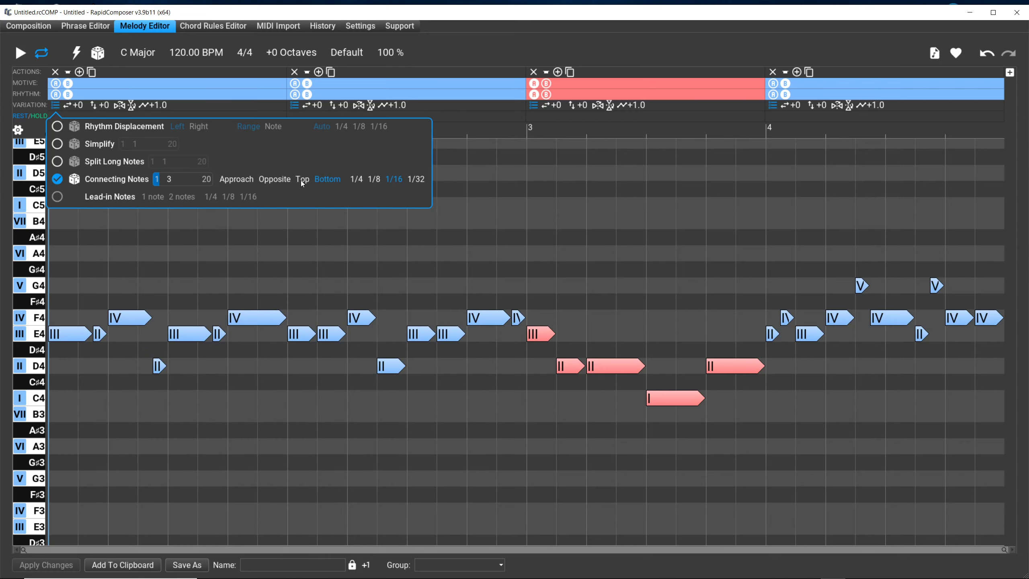
# Step: Compare Top and Bottom placement for the first section's 3 connecting notes, ending with Bottom
pyautogui.click(300, 180)
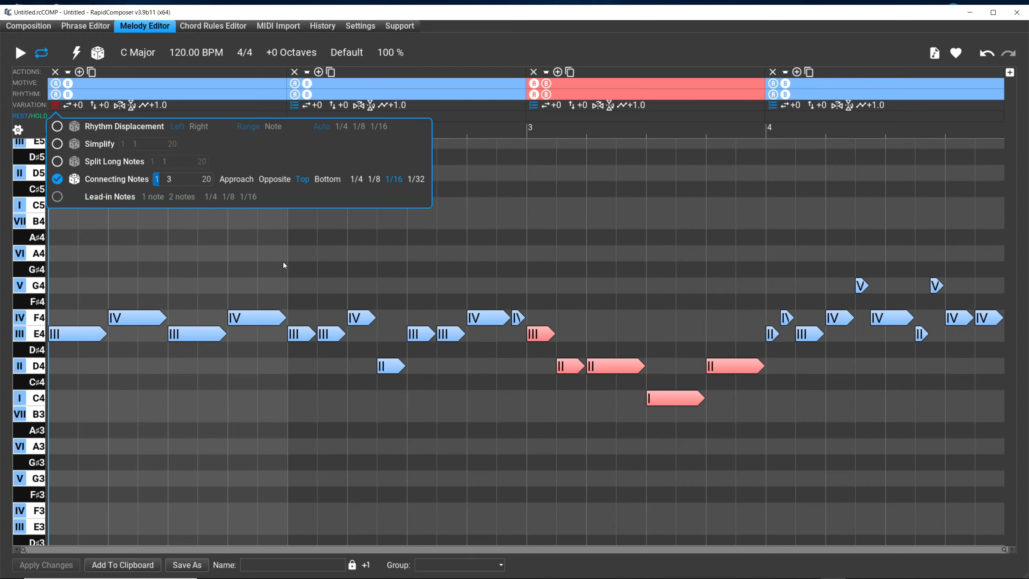
pyautogui.click(303, 262)
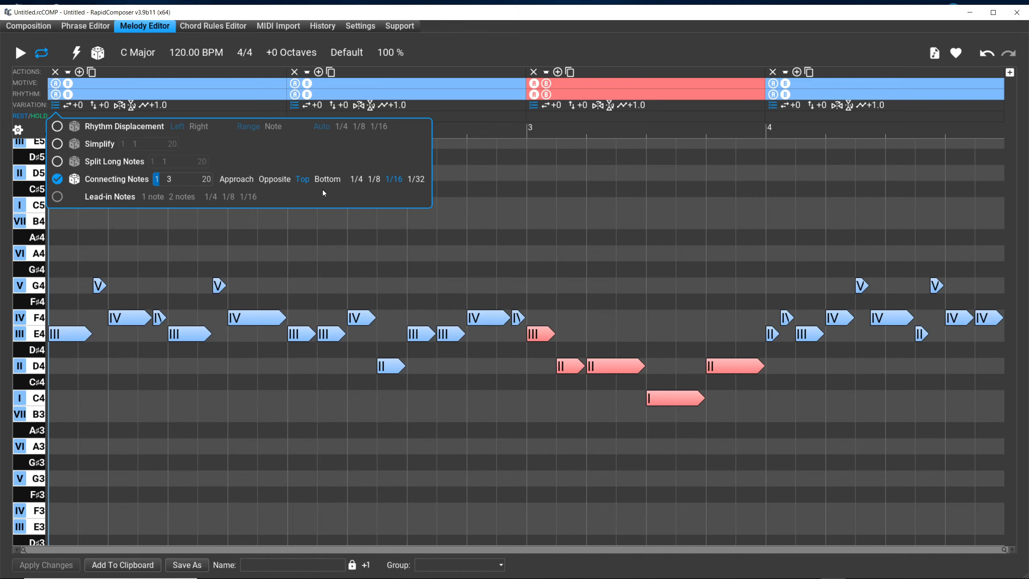
pyautogui.click(328, 179)
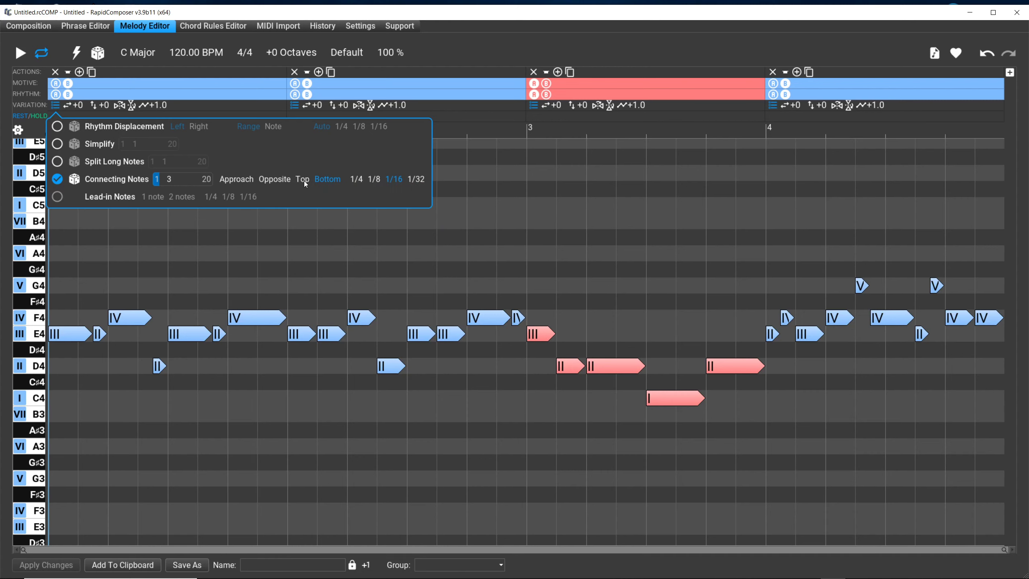
pyautogui.click(303, 180)
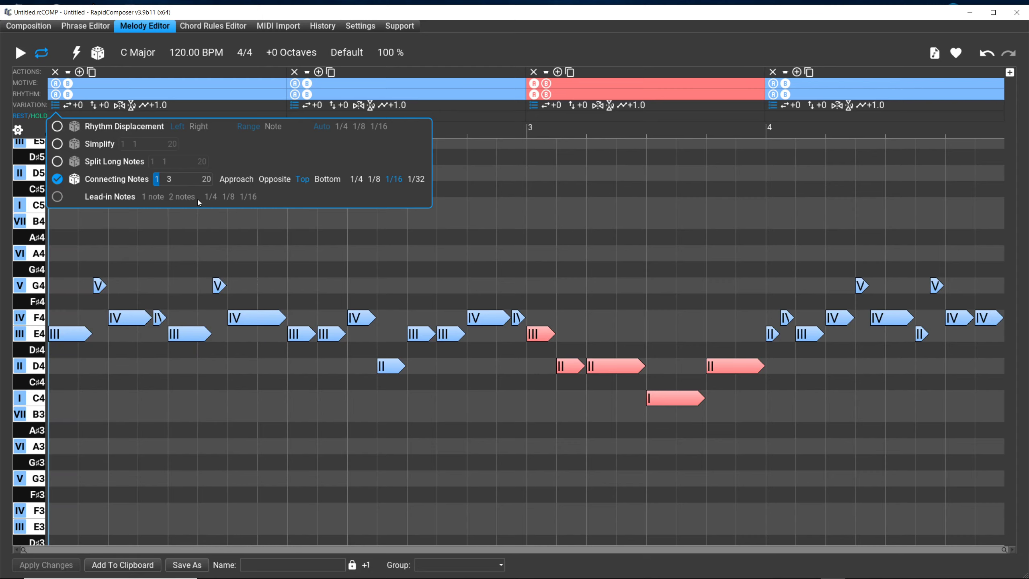
pyautogui.click(324, 178)
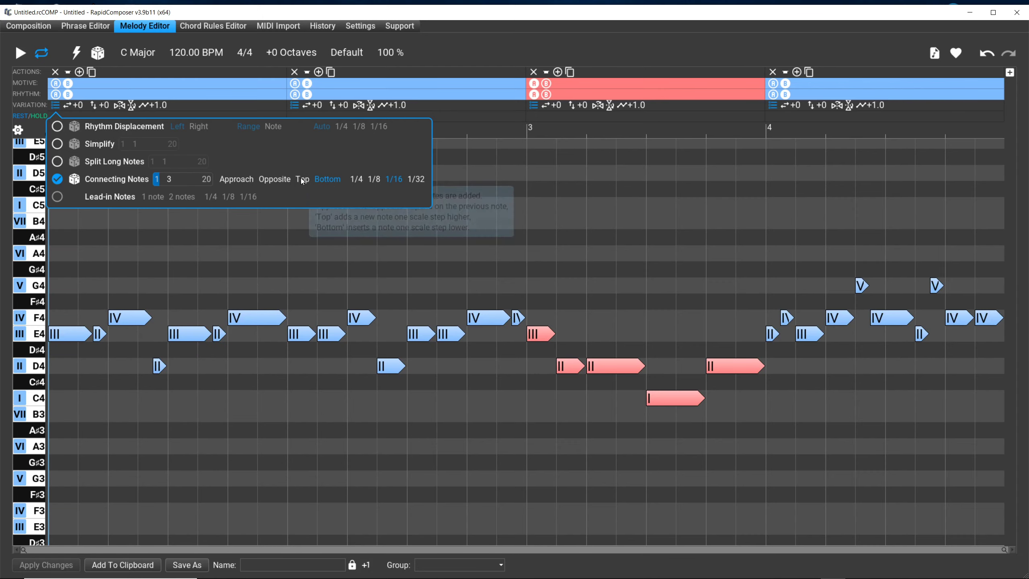
pyautogui.click(301, 180)
pyautogui.click(329, 179)
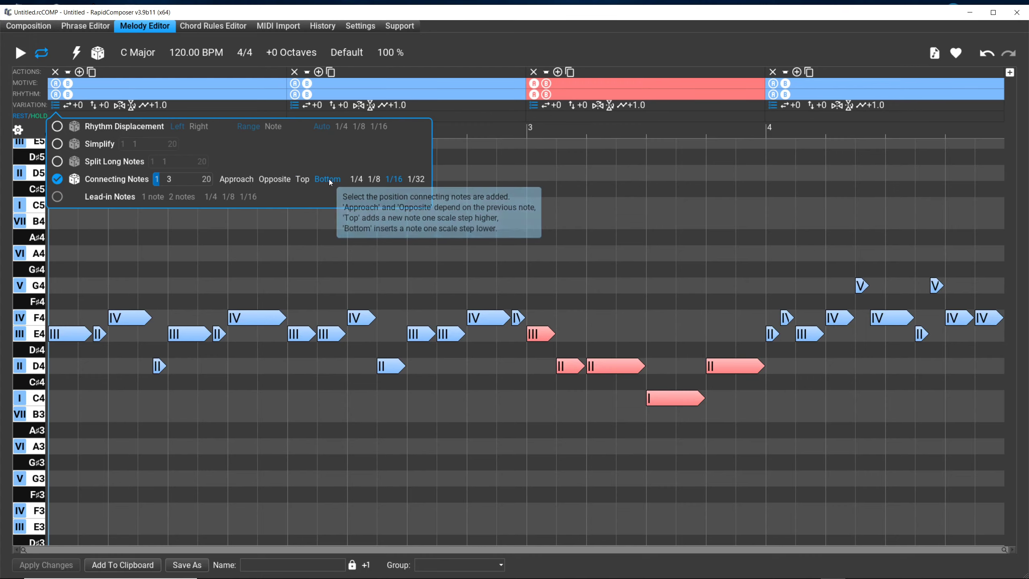
# Step: Set the first section's connecting notes to Opposite placement and compare 1/32 with 1/16 length, ending with 1/16
pyautogui.moveTo(276, 184)
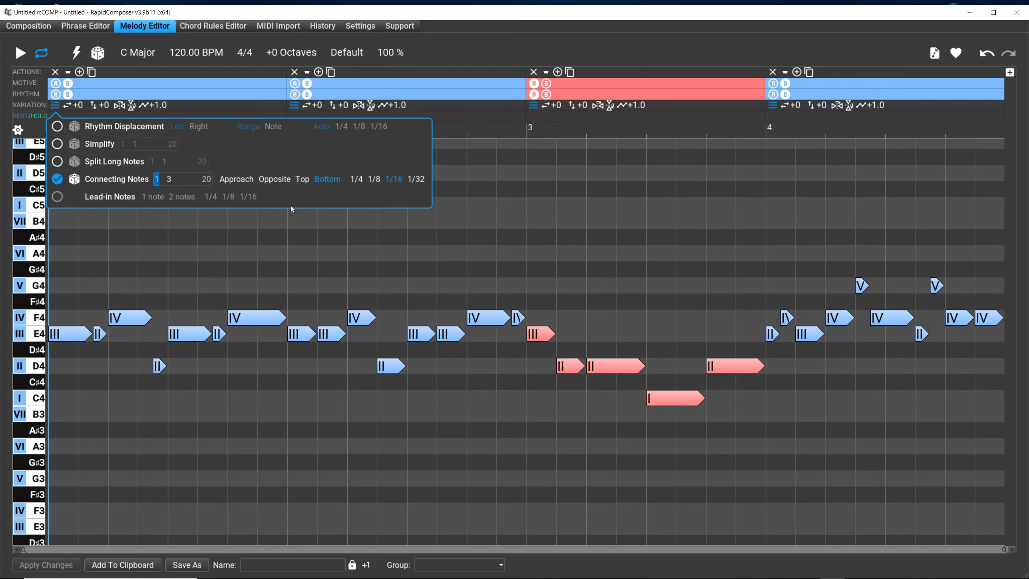
pyautogui.click(274, 183)
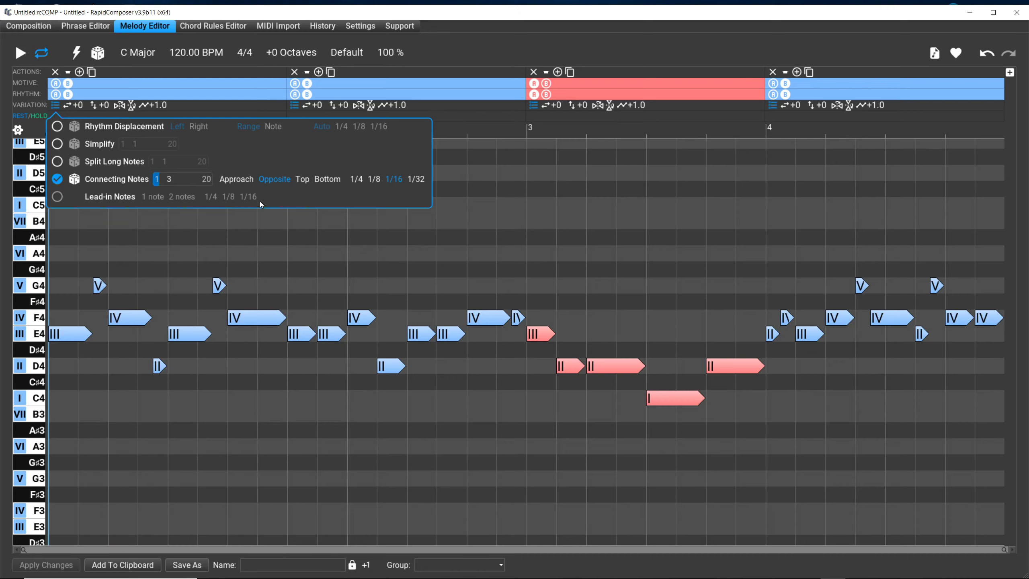
pyautogui.click(415, 181)
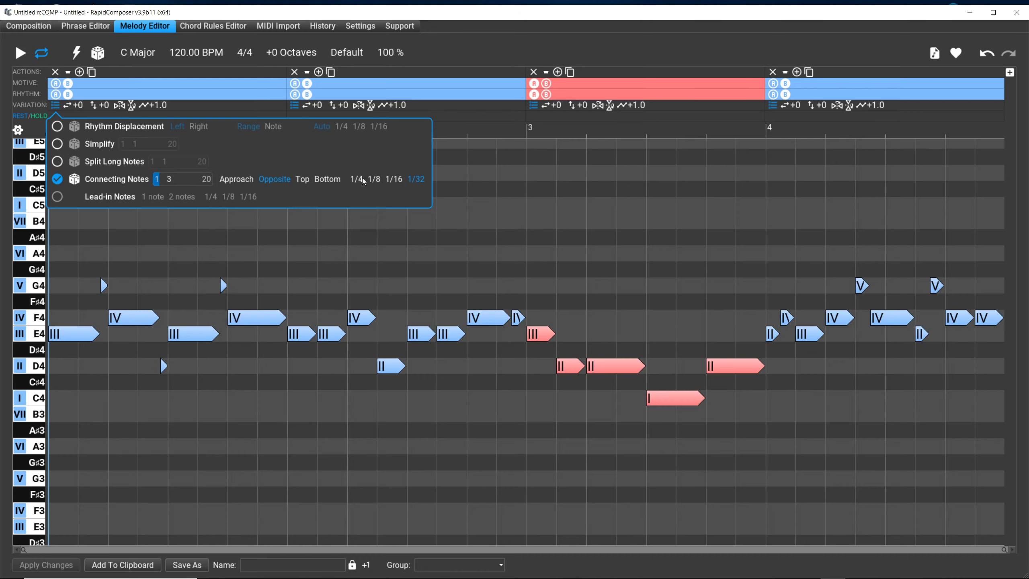
pyautogui.click(397, 180)
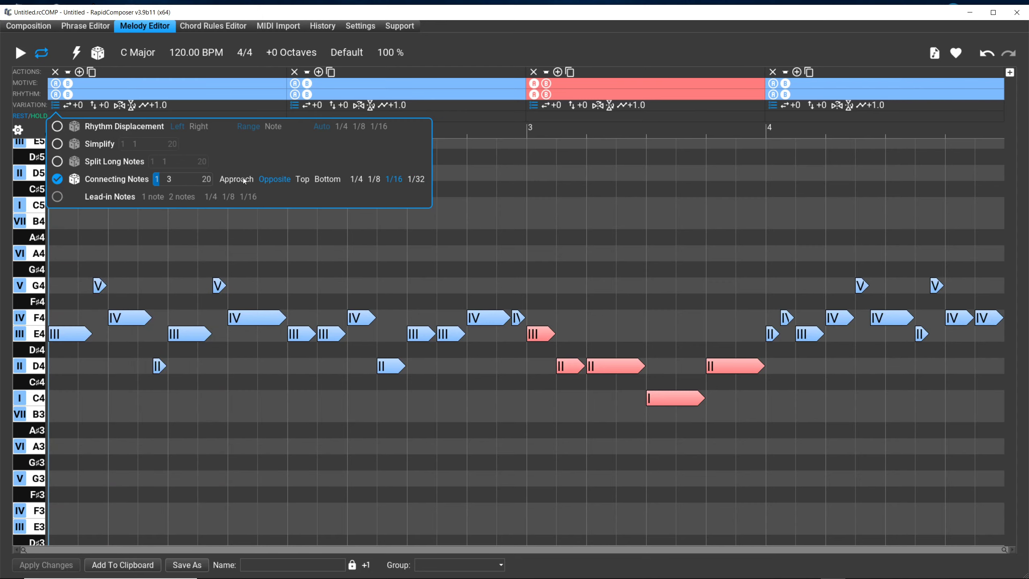
# Step: Compare Approach and Opposite placement for the first section's connecting notes during playback, ending with Opposite and the melody stopped
pyautogui.click(244, 180)
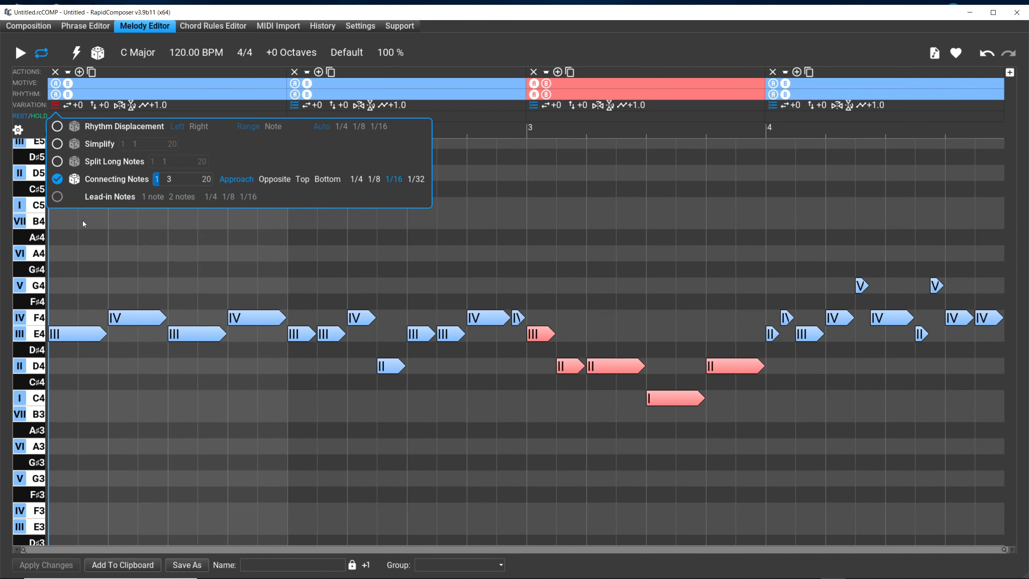
pyautogui.click(17, 60)
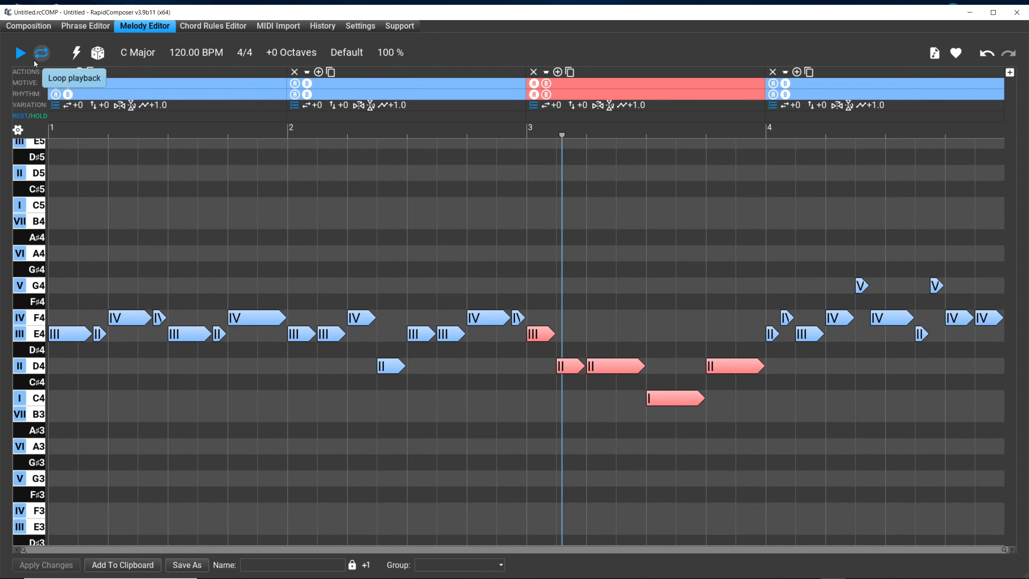
pyautogui.click(56, 106)
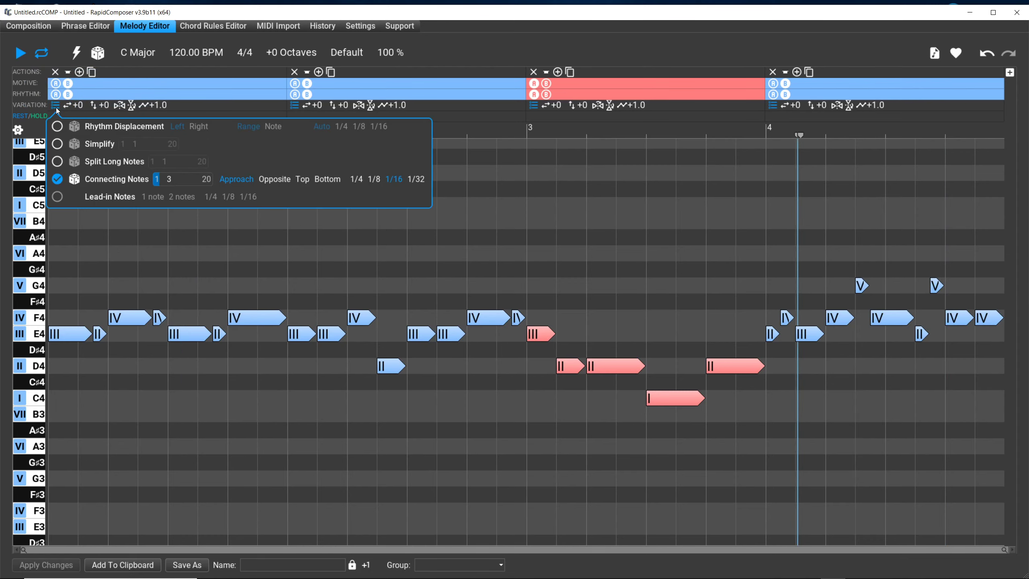
pyautogui.click(279, 180)
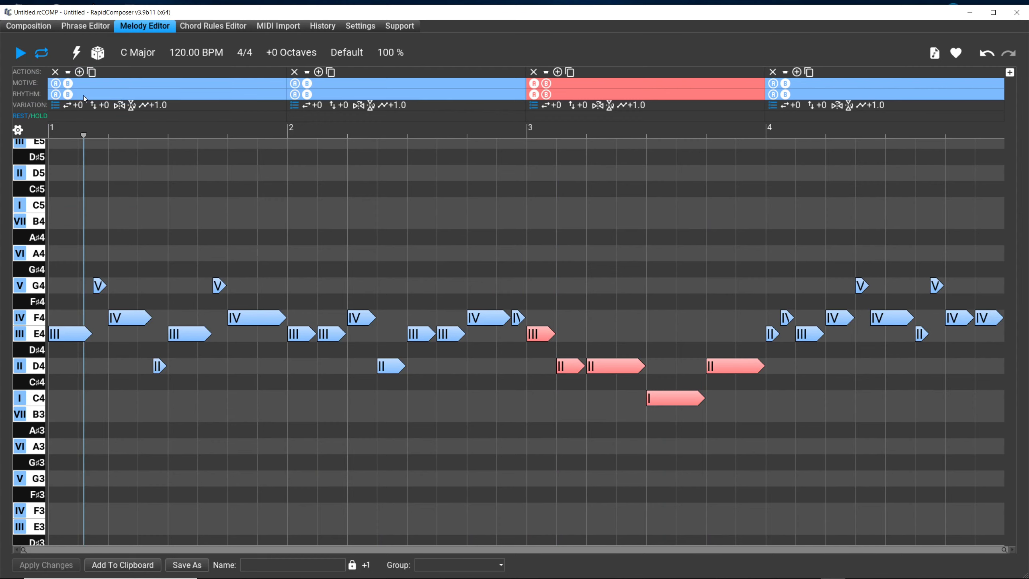
pyautogui.click(19, 53)
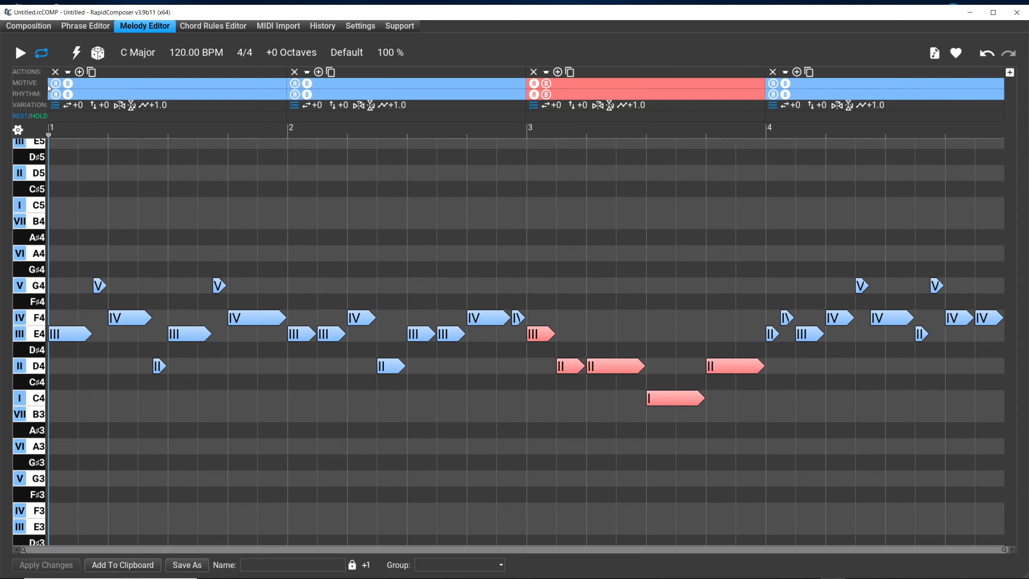
# Step: Check the first section's connecting notes settings with Opposite placement and 1/16 length, and preview the melody
pyautogui.click(58, 105)
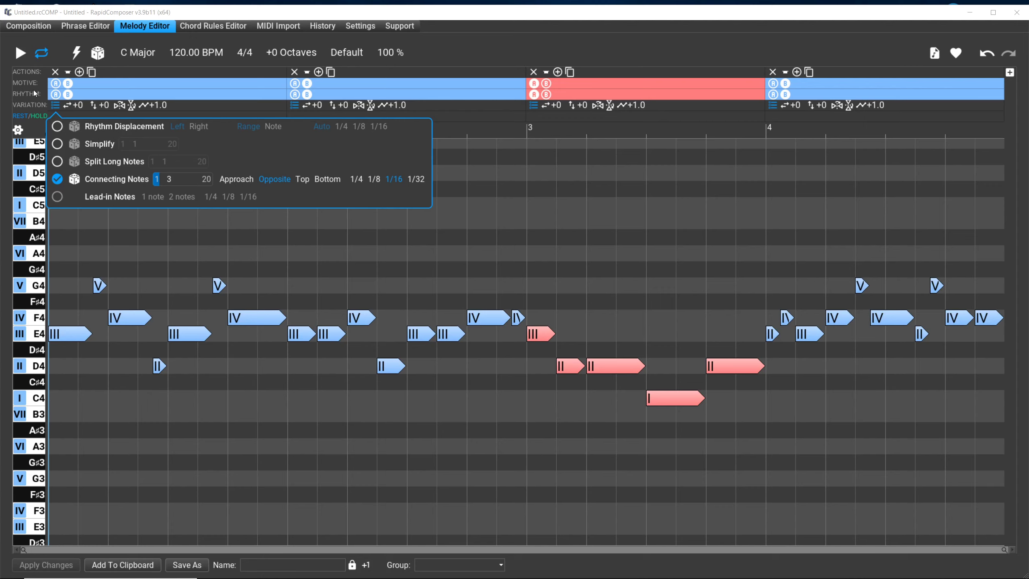
pyautogui.click(145, 74)
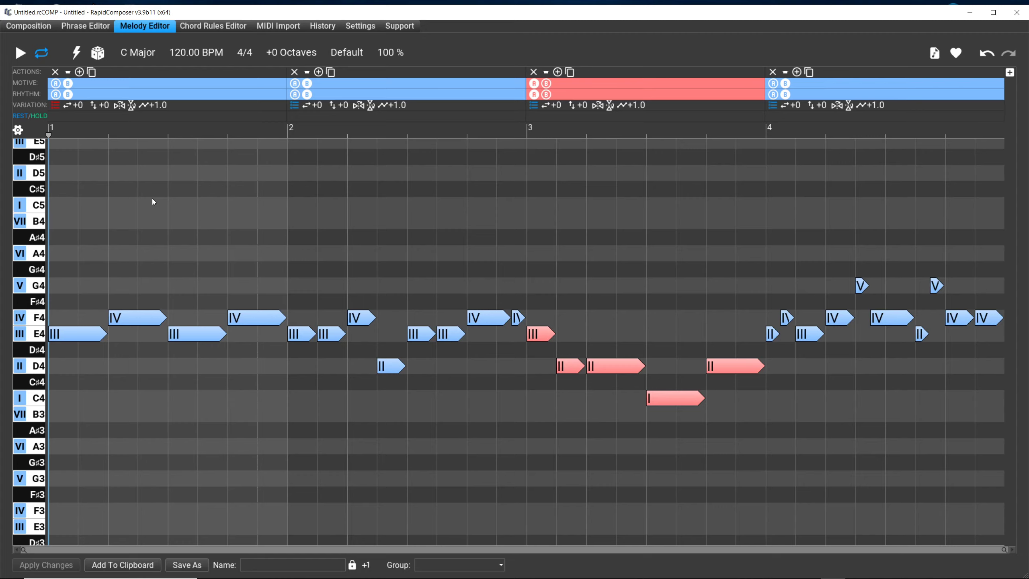
pyautogui.click(372, 190)
pyautogui.click(193, 178)
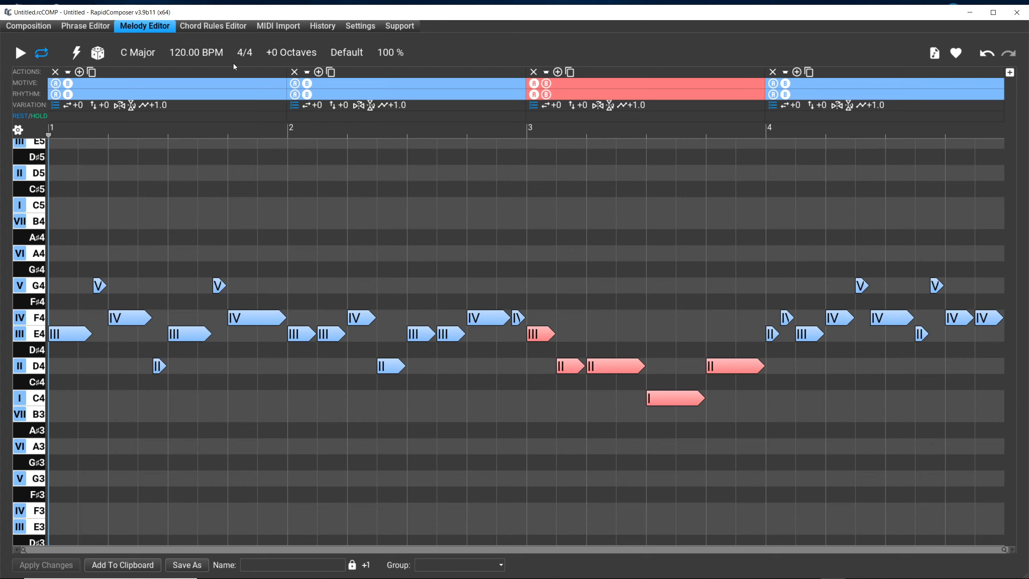
pyautogui.click(20, 55)
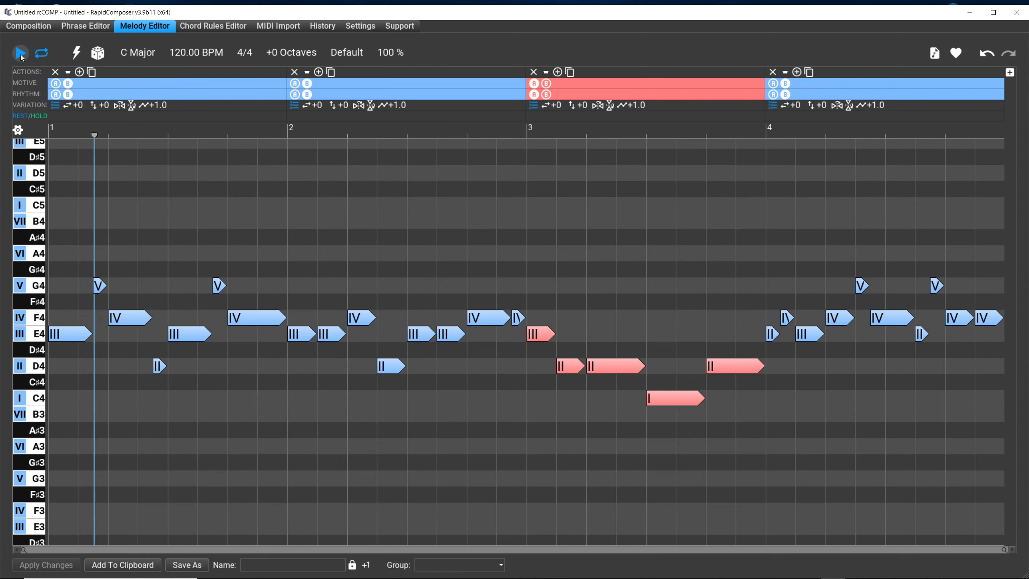
pyautogui.click(20, 53)
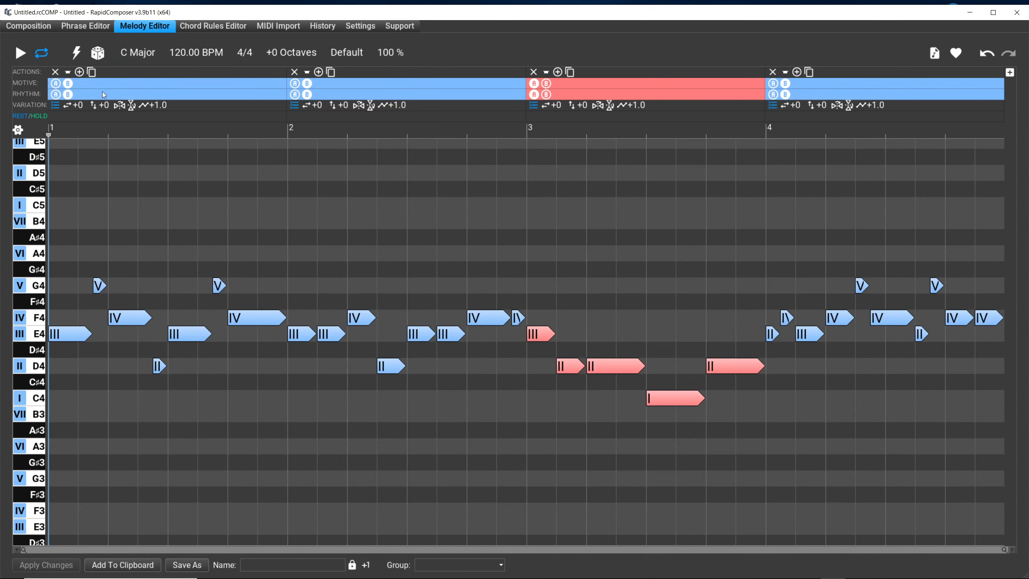
# Step: Switch the first section's connecting notes to Approach placement and preview the melody
pyautogui.click(55, 104)
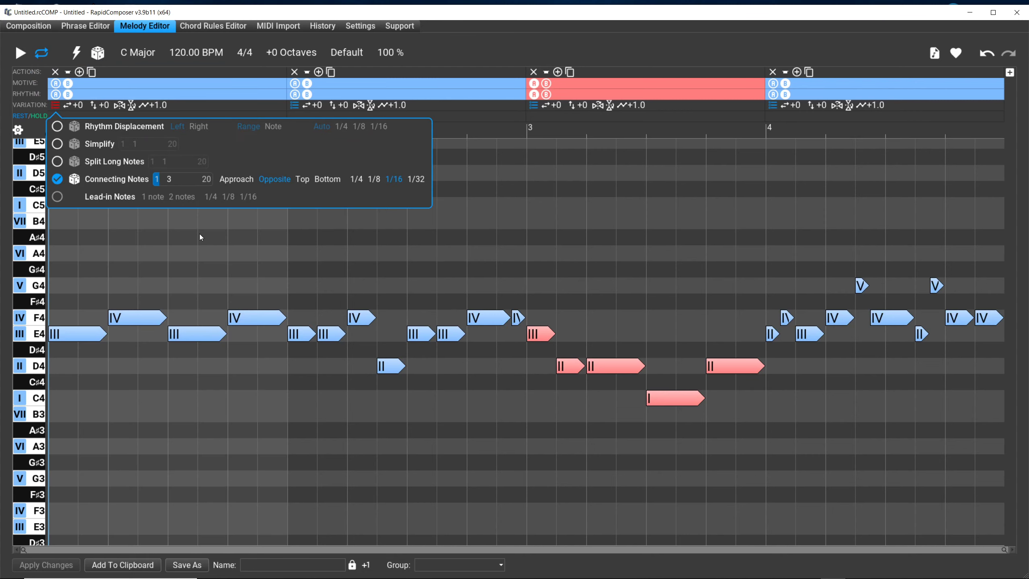
pyautogui.click(244, 179)
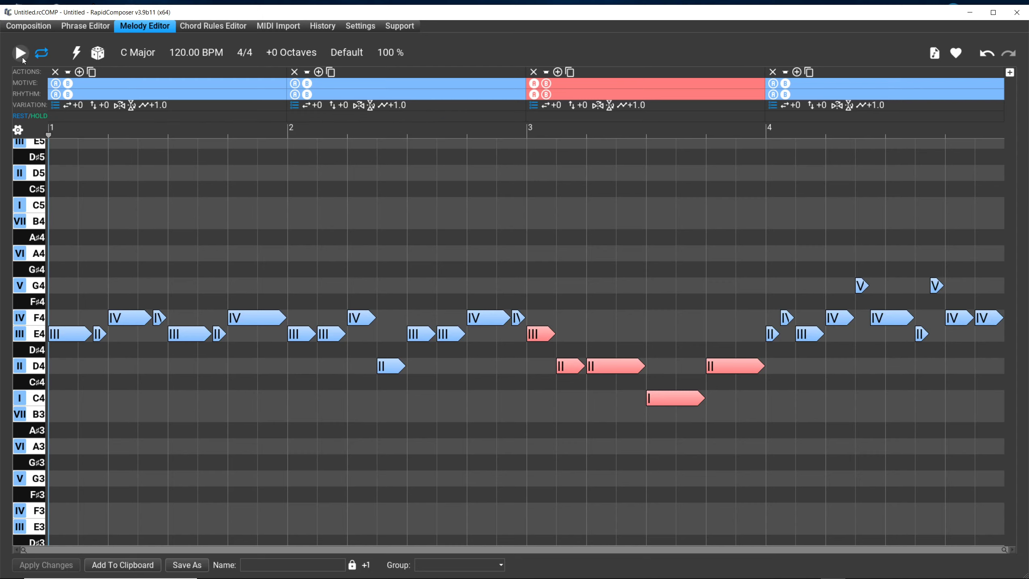
pyautogui.click(22, 54)
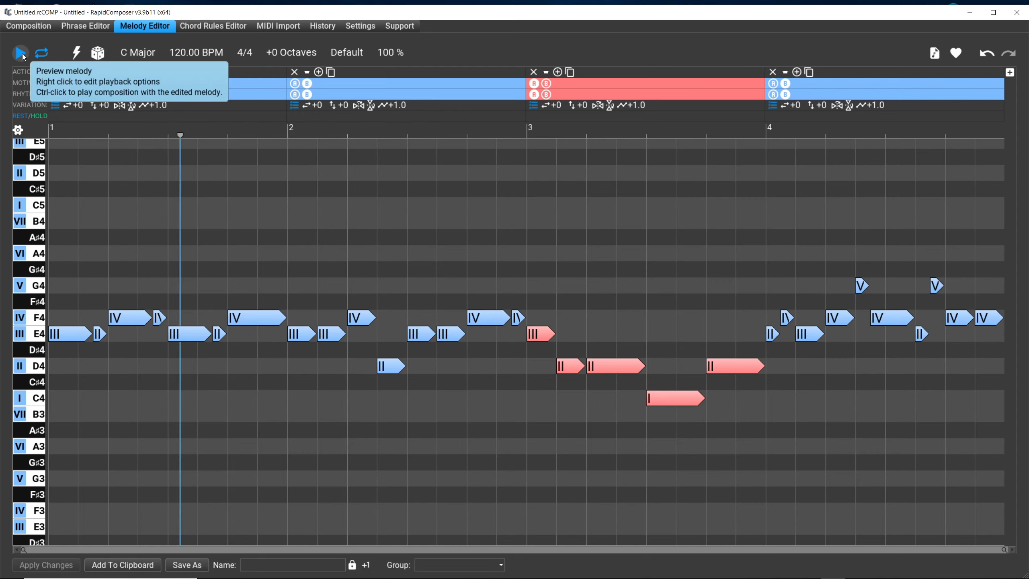
pyautogui.click(22, 53)
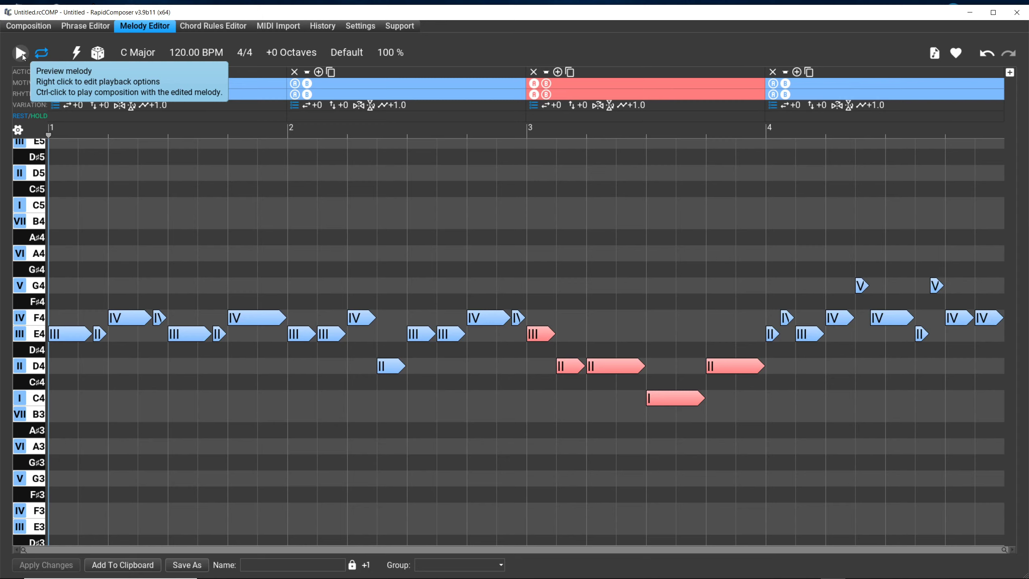
# Step: Compare Top and Bottom placement for the first section's connecting notes, ending with Bottom, and preview the melody
pyautogui.click(55, 105)
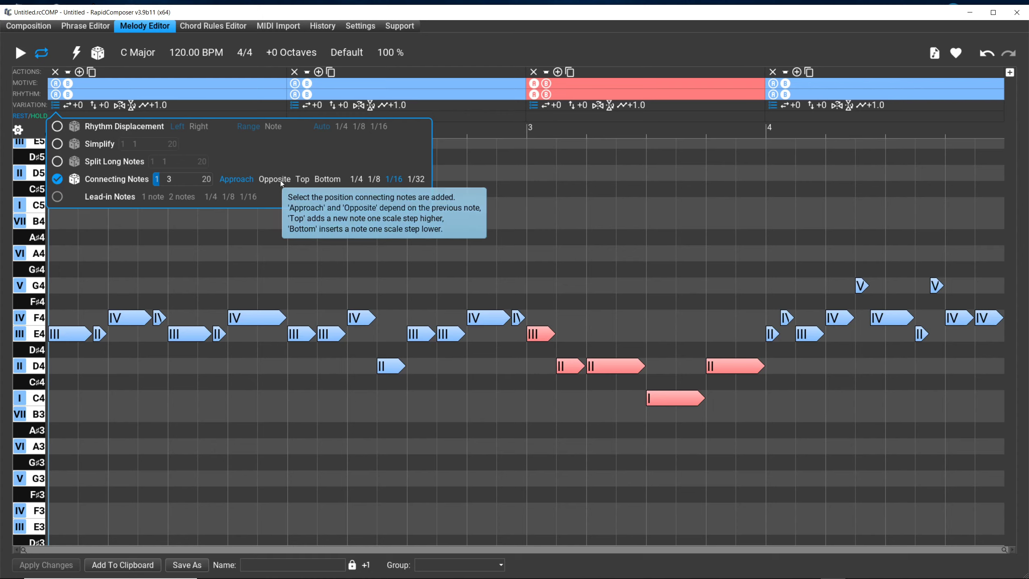
pyautogui.click(302, 179)
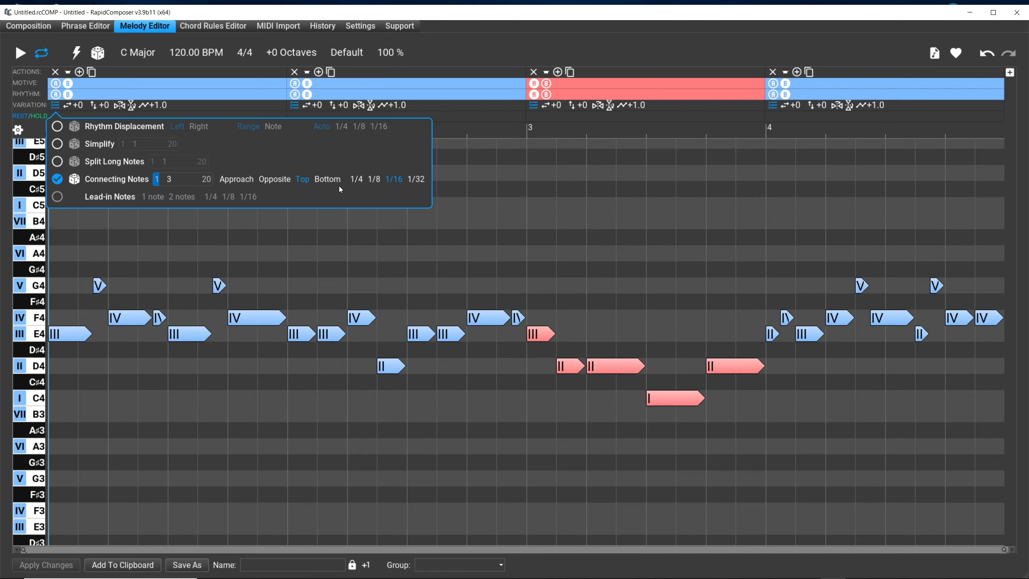
pyautogui.click(323, 179)
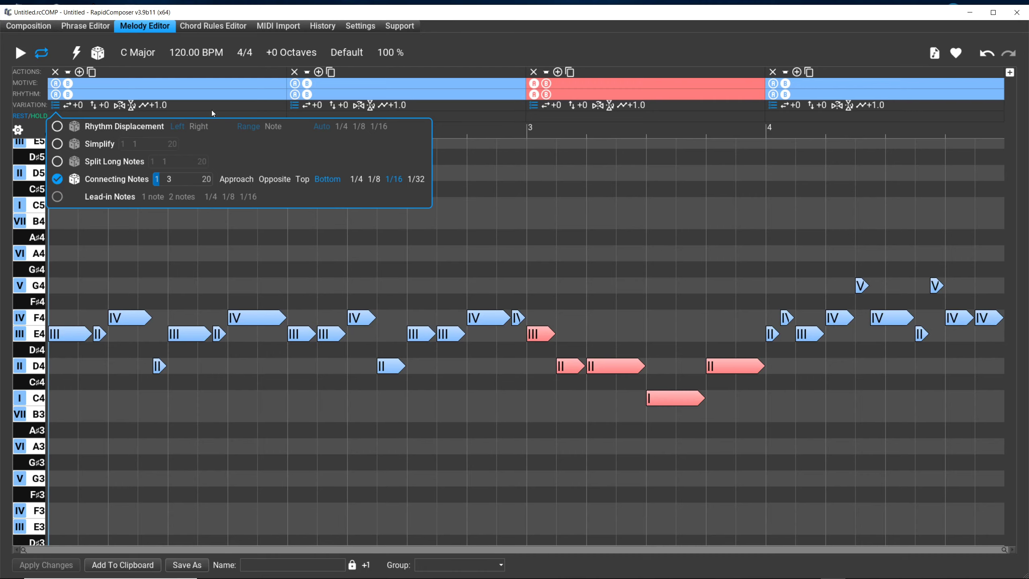
pyautogui.click(22, 52)
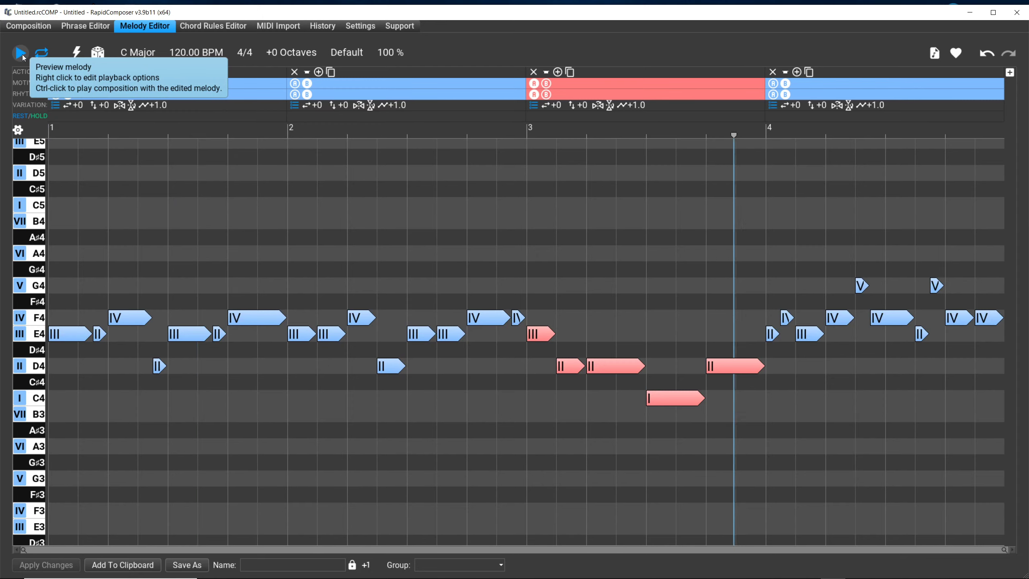
pyautogui.click(22, 54)
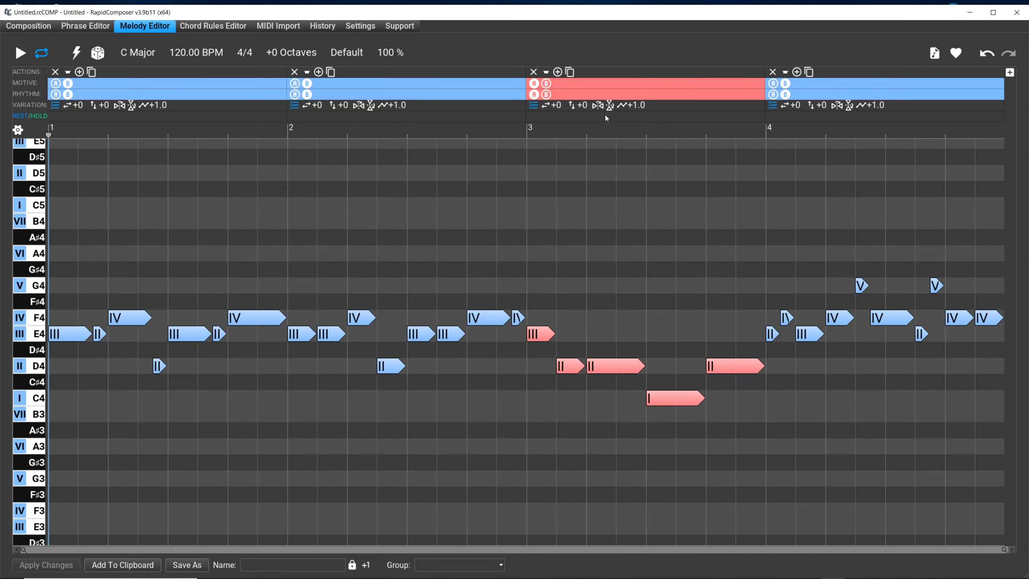
# Step: Turn Lead-in Notes off and back on for the third section, and enable its Connecting Notes variation
pyautogui.click(533, 108)
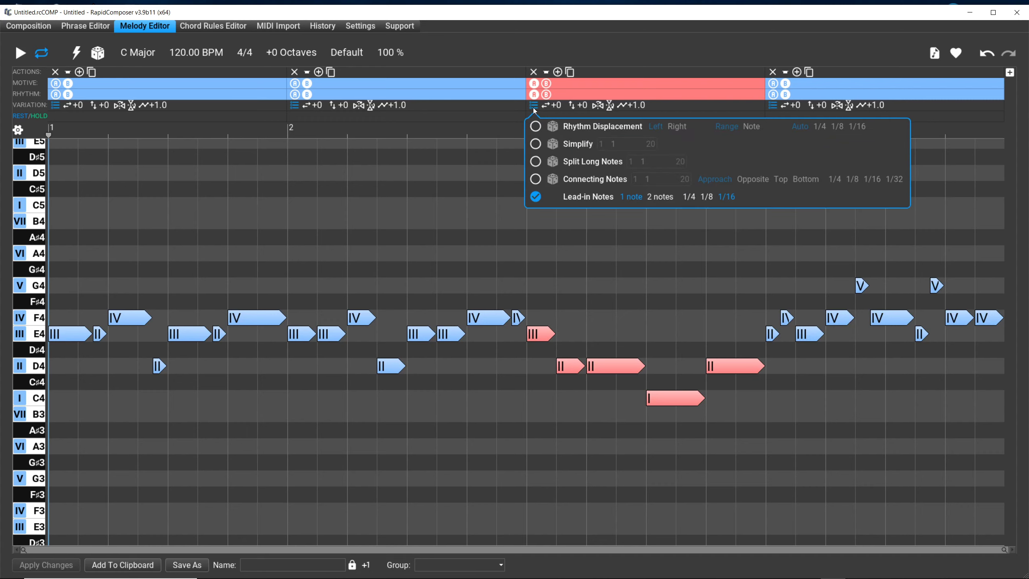
pyautogui.click(536, 196)
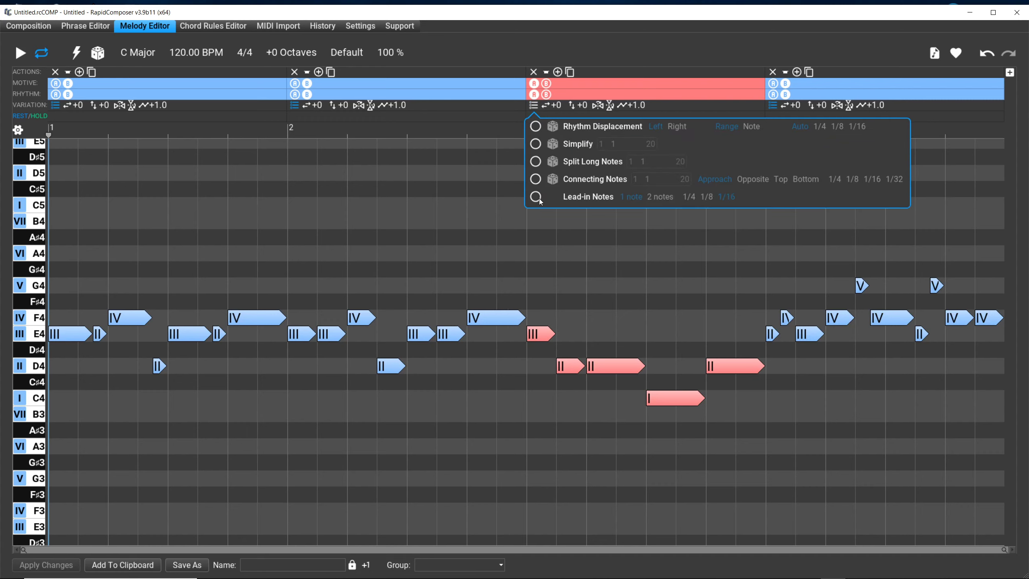
pyautogui.click(536, 197)
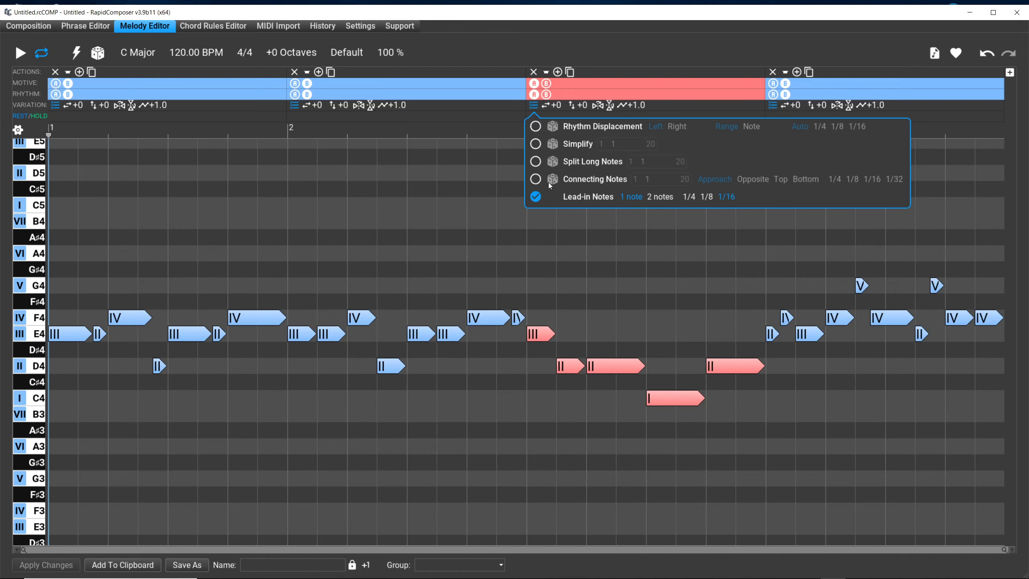
pyautogui.click(538, 178)
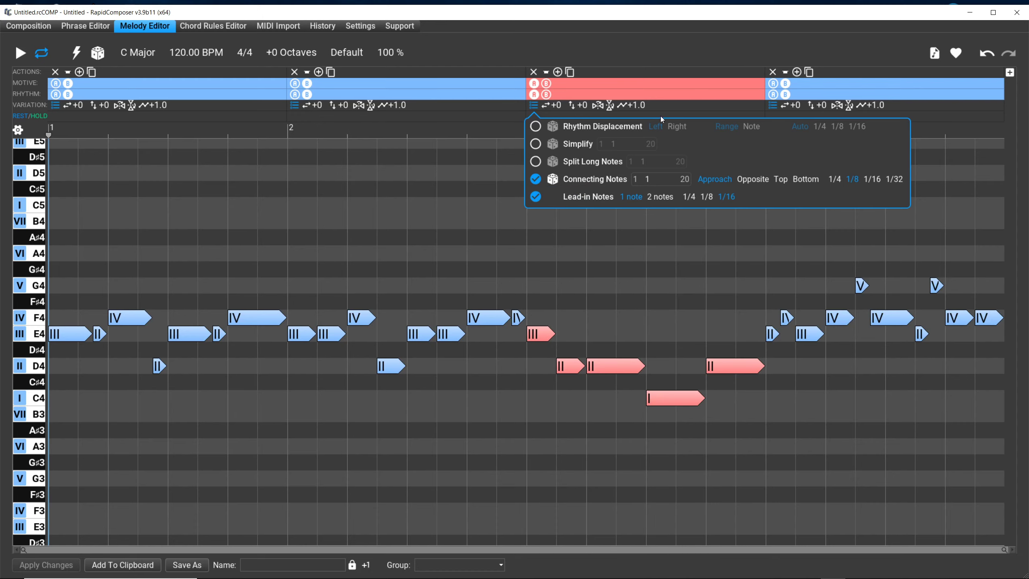
# Step: Try more connecting notes in the third section at 1/8 and 1/32 length, returning the count to 1 each time
pyautogui.scroll(3, 640, 183)
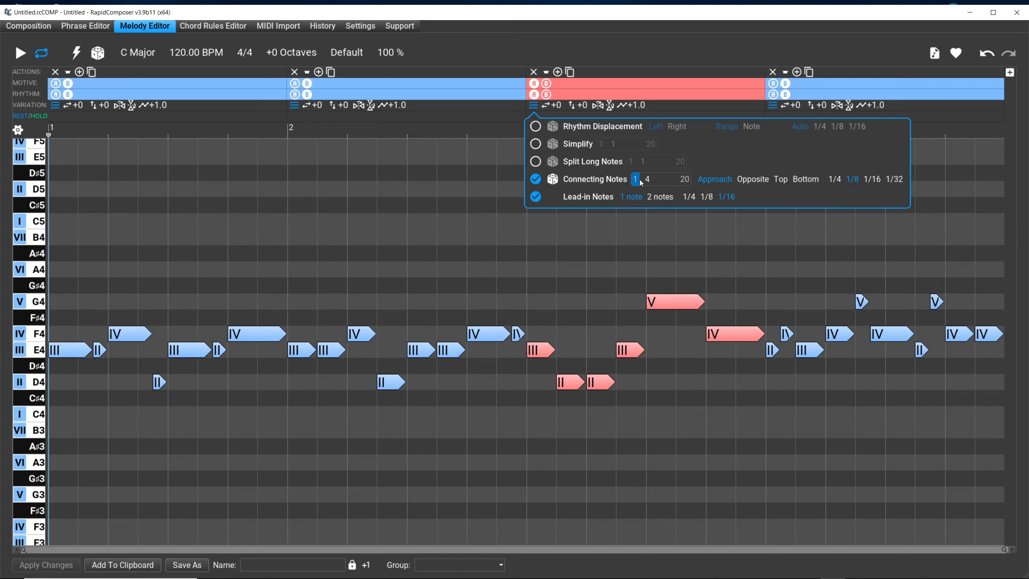
pyautogui.scroll(-3, 633, 184)
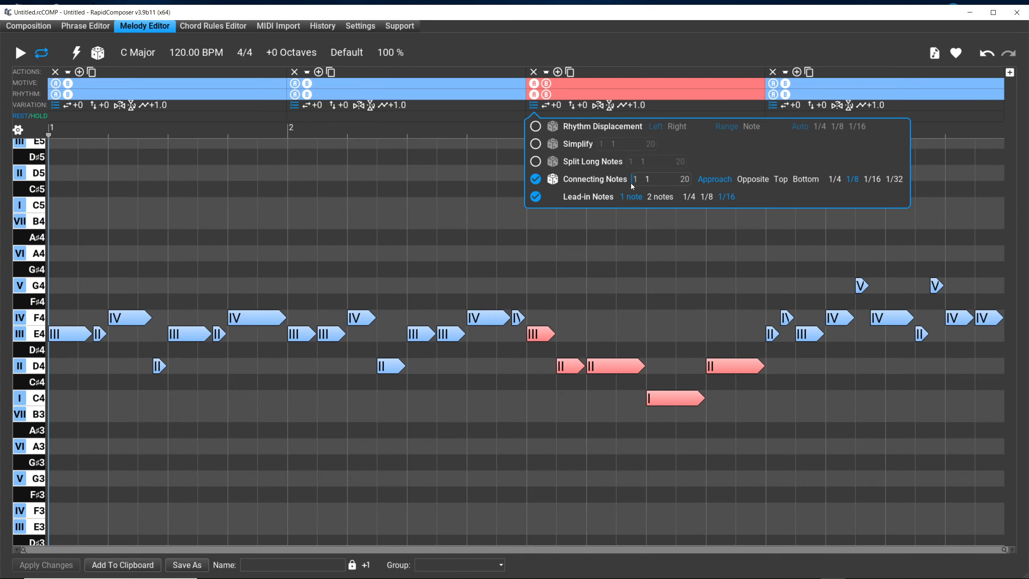
pyautogui.click(894, 179)
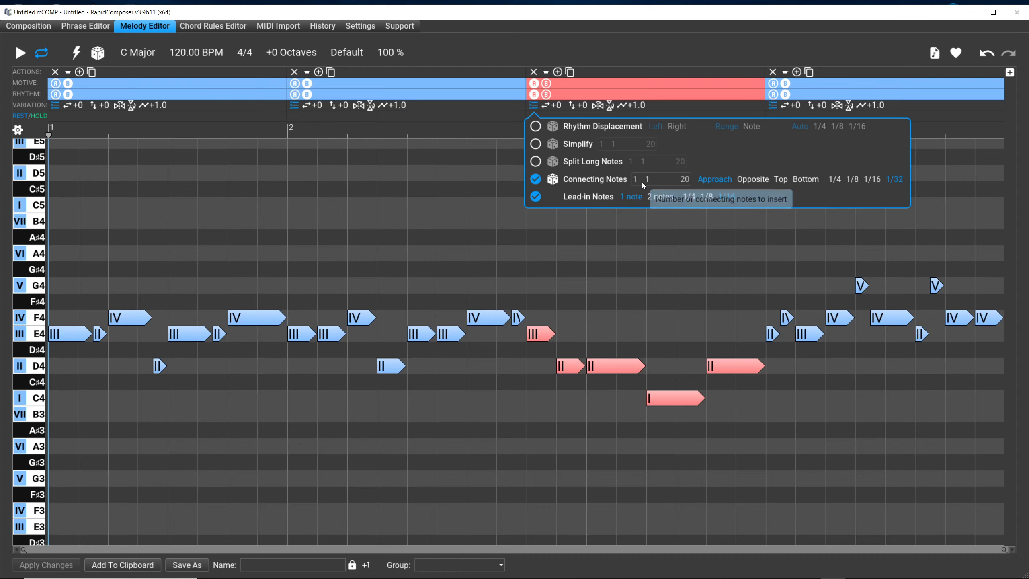
pyautogui.scroll(2, 634, 183)
pyautogui.scroll(-2, 637, 185)
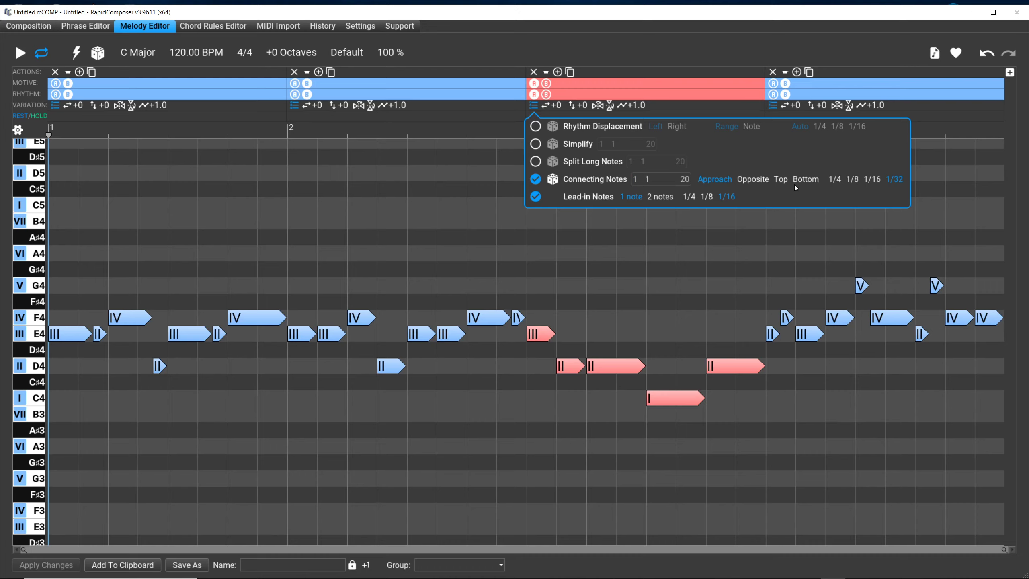
# Step: Compare Approach, Opposite, Top and Bottom placement for the third section with 2 connecting notes, ending with Bottom
pyautogui.click(803, 179)
pyautogui.click(725, 180)
pyautogui.scroll(1, 635, 181)
pyautogui.click(750, 182)
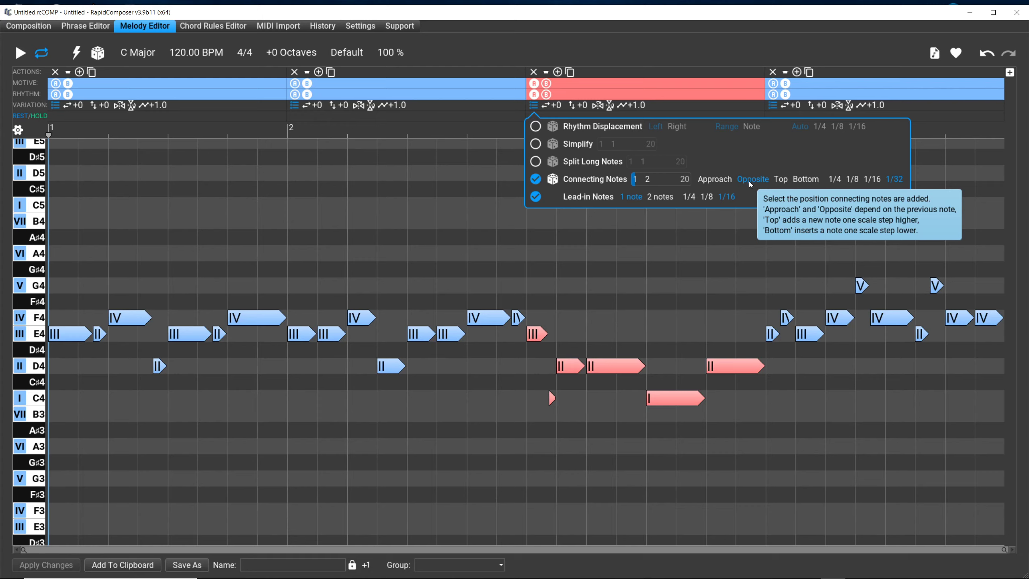
pyautogui.click(780, 179)
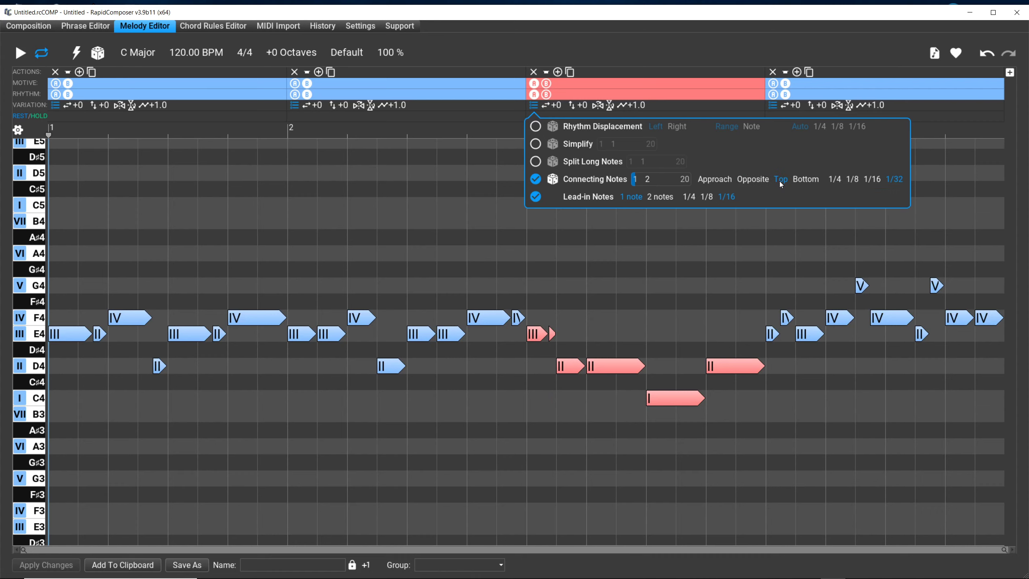
pyautogui.click(803, 179)
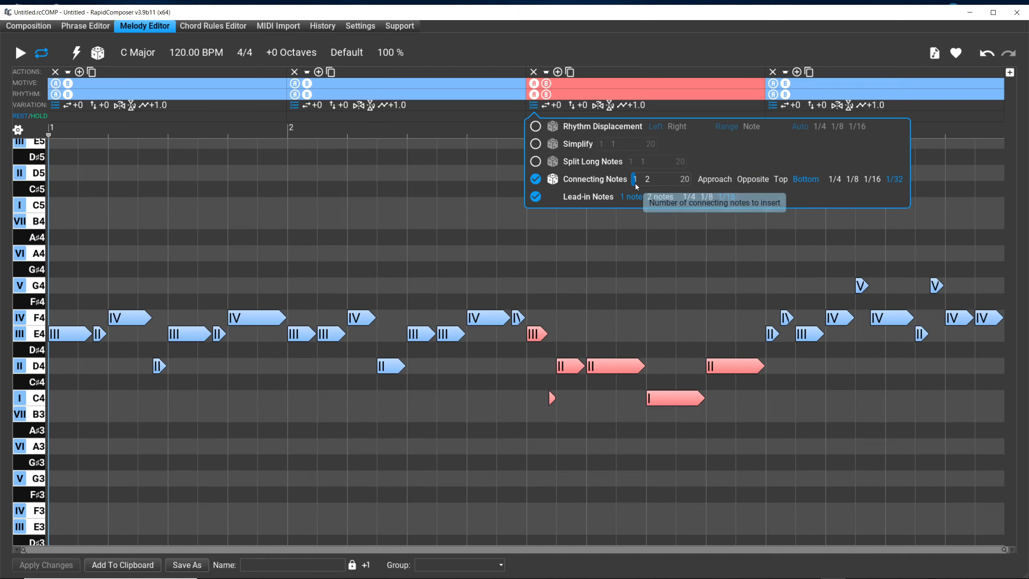
# Step: Raise the third section's connecting notes to 4 at 1/16 length and preview the melody
pyautogui.scroll(1, 637, 187)
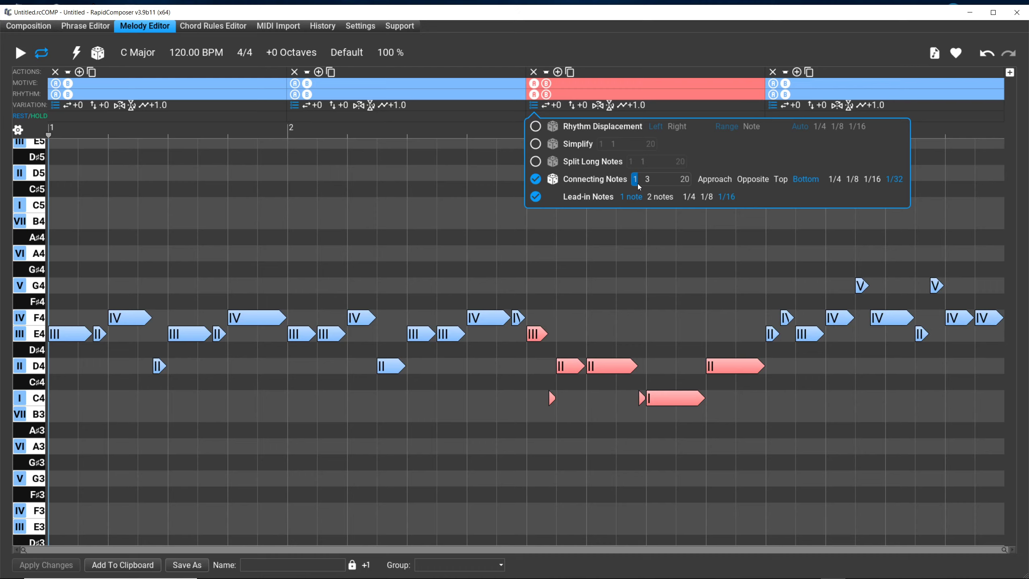
pyautogui.moveTo(639, 186)
pyautogui.mouseDown()
pyautogui.moveTo(740, 200)
pyautogui.moveTo(635, 209)
pyautogui.moveTo(667, 203)
pyautogui.moveTo(641, 199)
pyautogui.mouseUp()
pyautogui.click(873, 179)
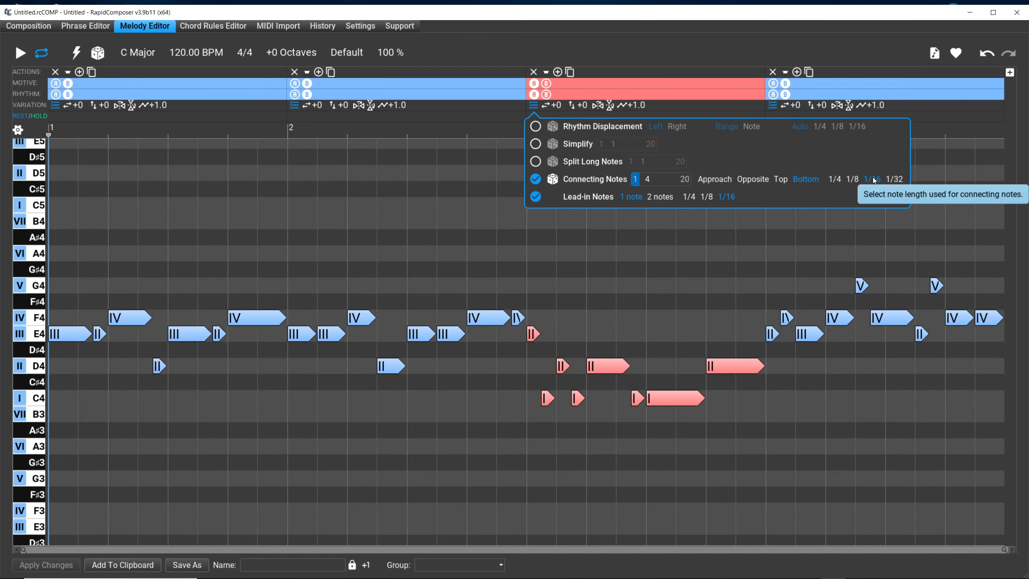
pyautogui.click(25, 54)
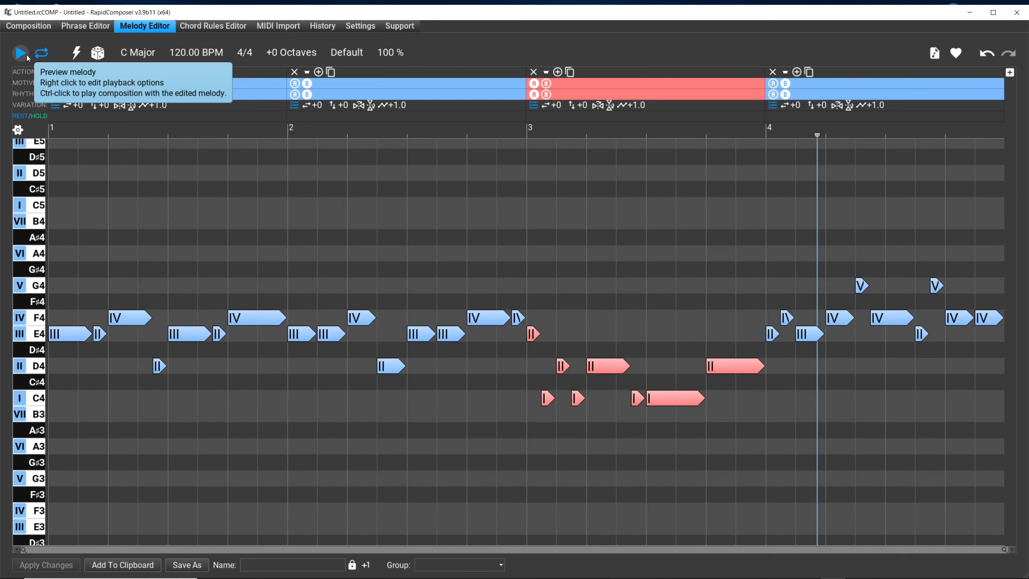
pyautogui.click(26, 54)
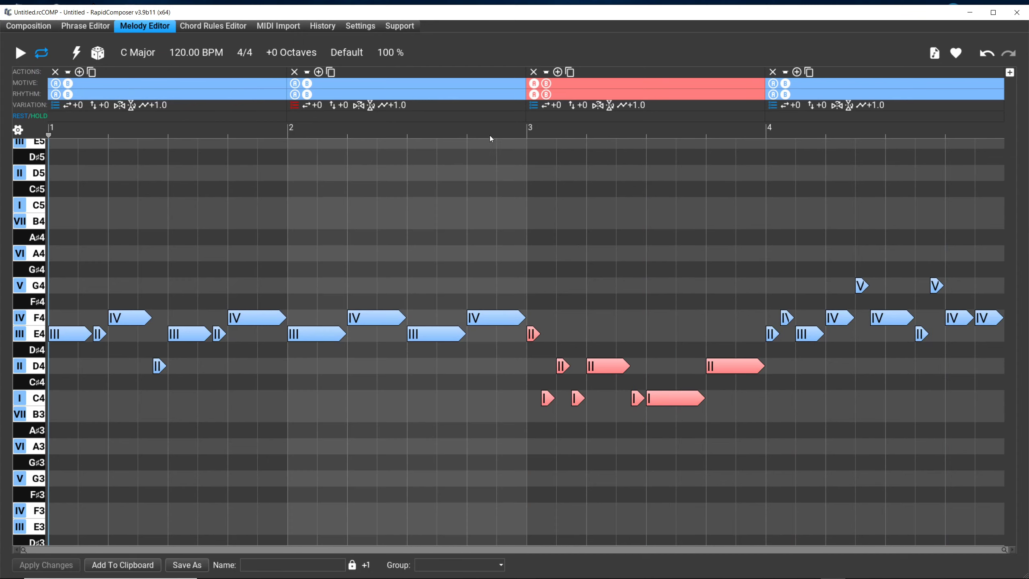
# Step: Open the third section's melody variation settings
pyautogui.click(533, 106)
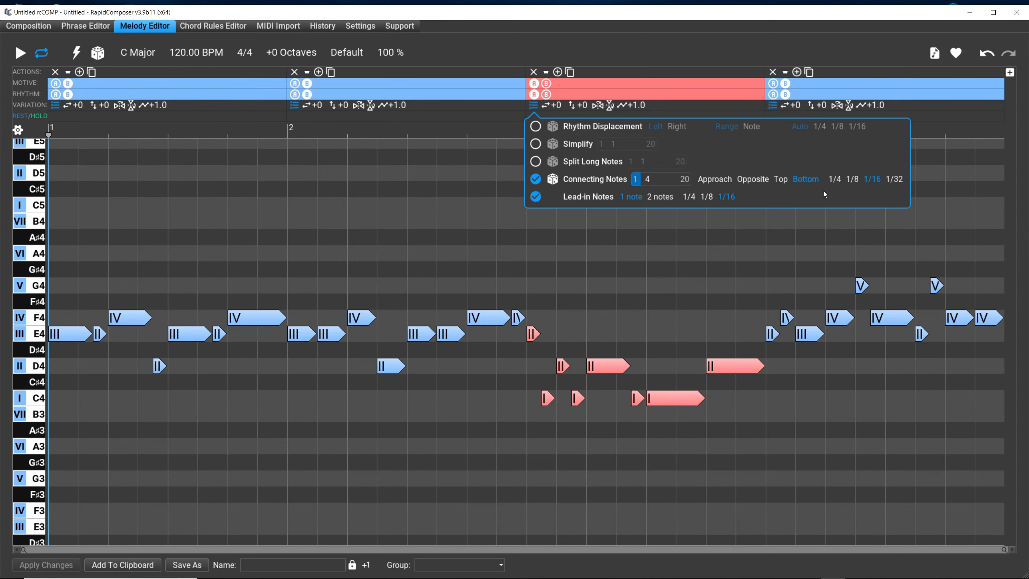